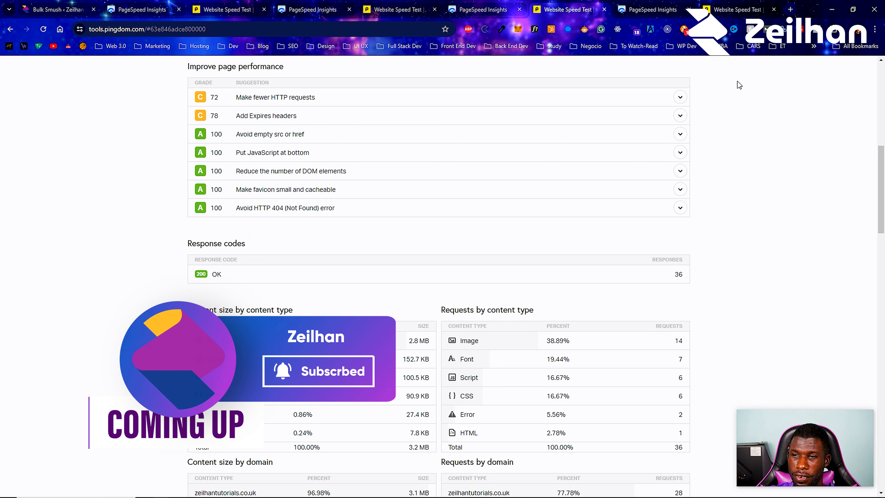
Review the desktop and mobile PageSpeed Insights reports for zeilhantutorials.co.uk, including the performance metrics
click(652, 9)
scroll(349, 290, down, 2)
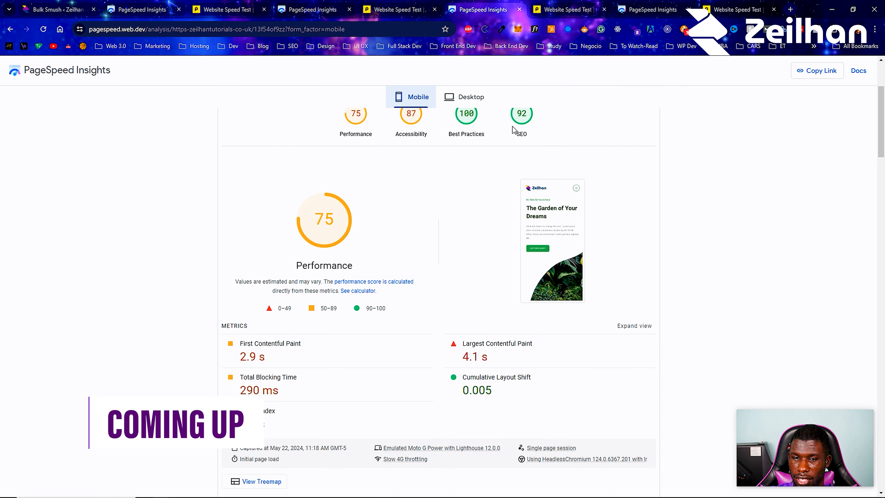
scroll(506, 122, down, 2)
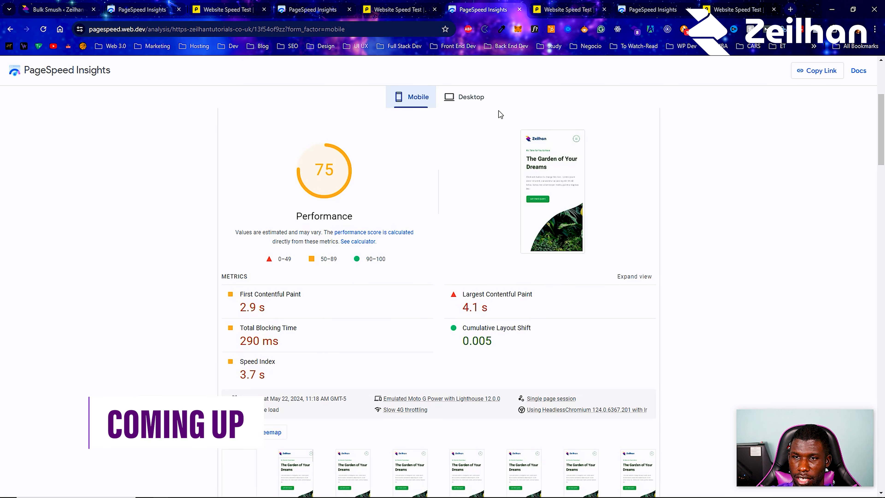
click(471, 98)
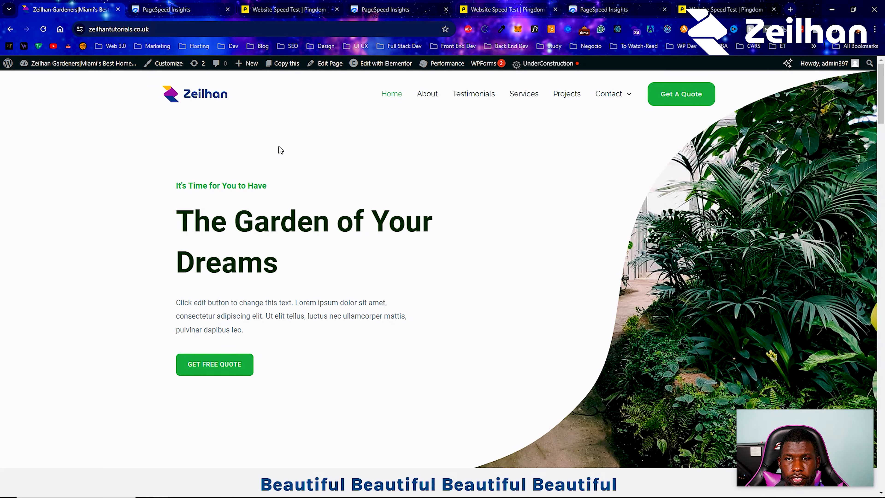
Look through the gardening website's homepage from the hero section down to the contact area below Recent Projects
scroll(224, 213, down, 3)
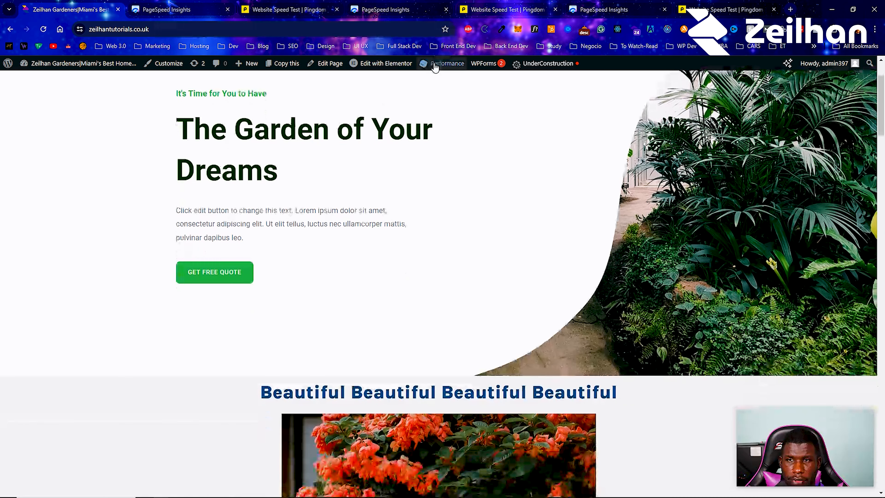
mouse_move(433, 70)
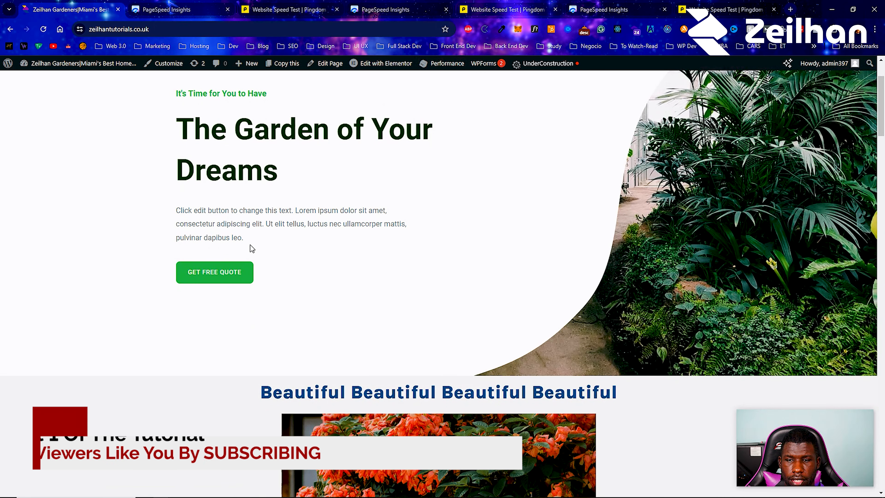
scroll(249, 249, down, 5)
scroll(349, 210, down, 20)
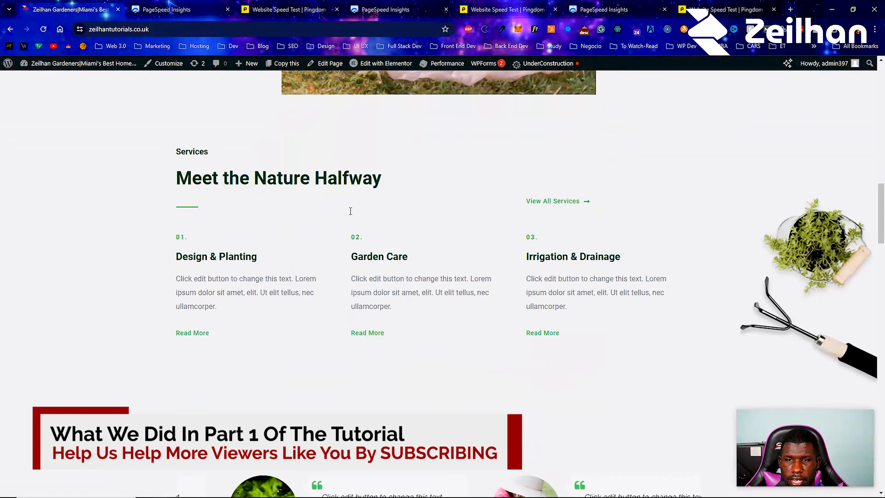
scroll(350, 211, down, 20)
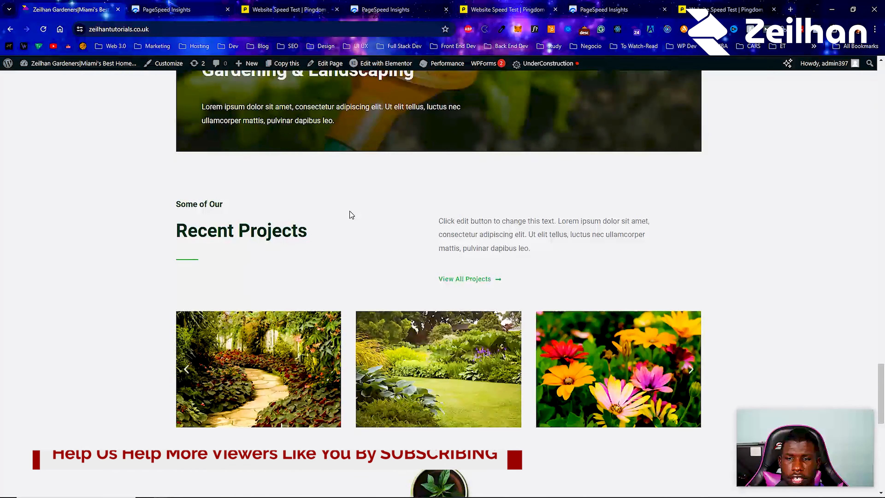
scroll(351, 215, down, 5)
scroll(326, 207, up, 6)
Review the first PageSpeed Insights mobile report and compare the first and last Pingdom speed test results for the site
key(ctrl+Tab)
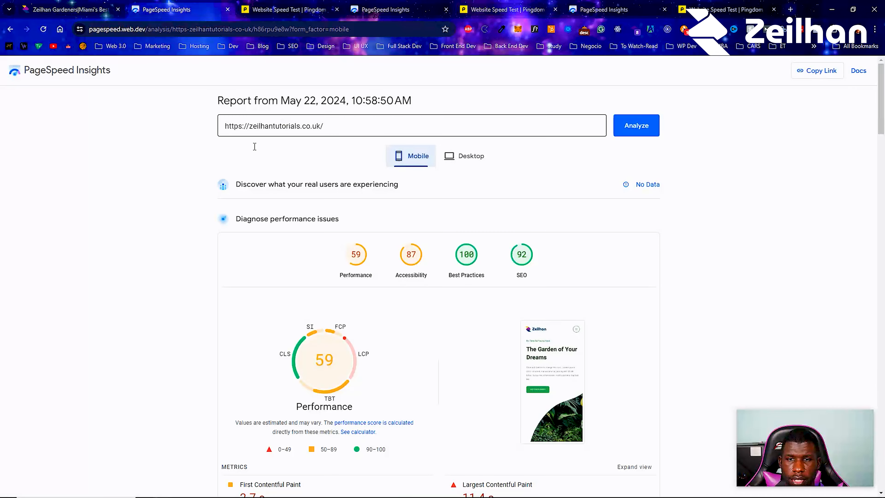
scroll(368, 362, down, 3)
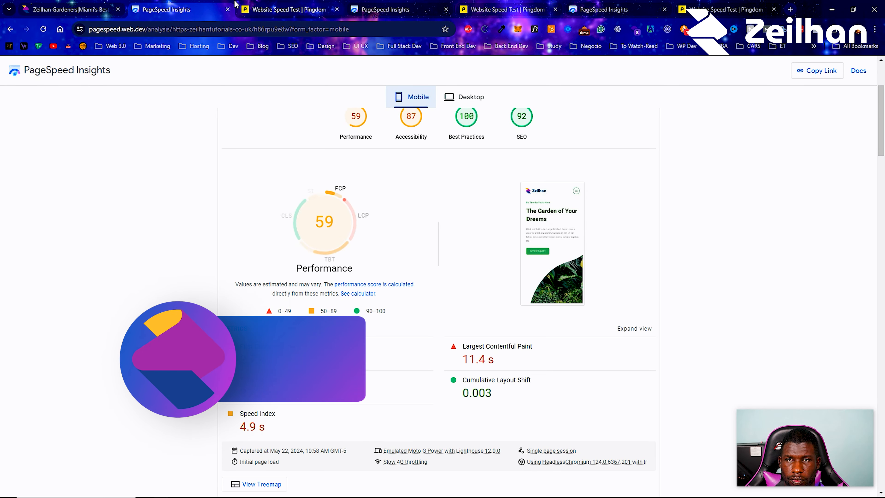
click(240, 5)
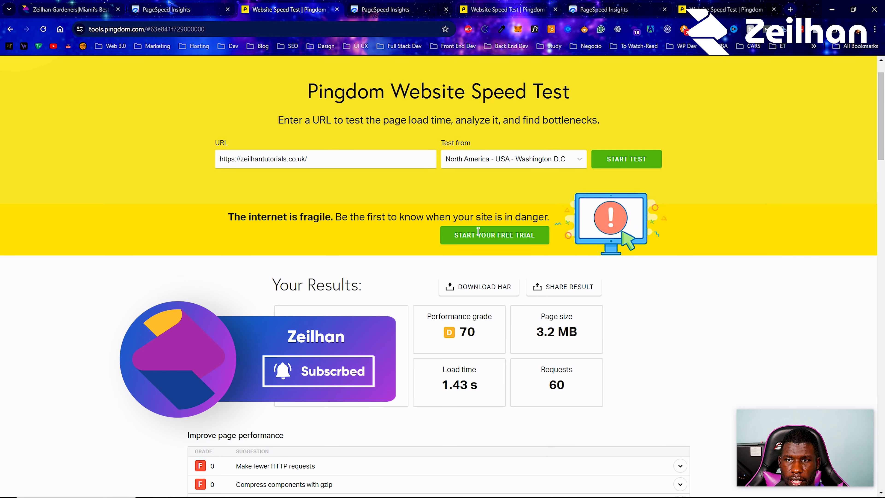
scroll(495, 277, down, 2)
scroll(496, 276, down, 1)
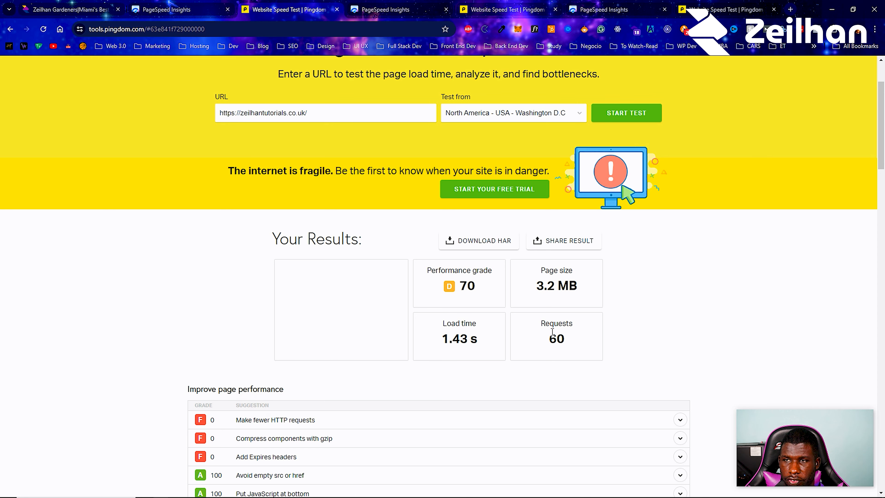
click(750, 10)
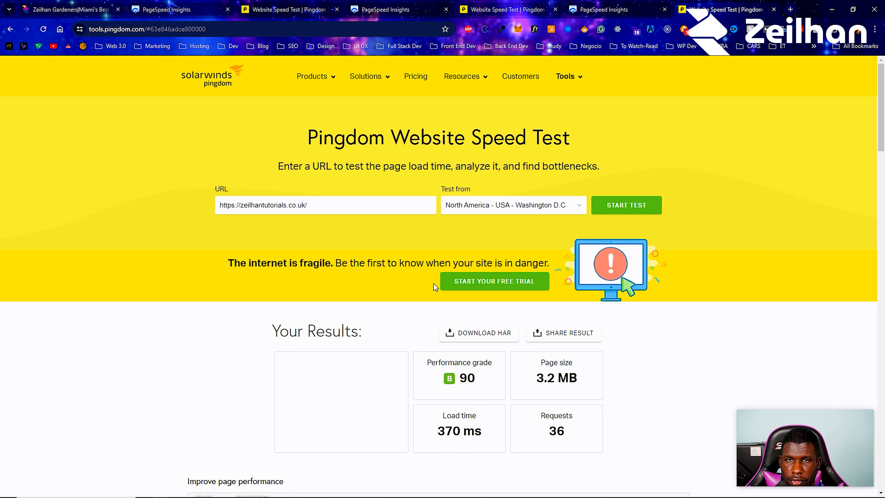
Return to the website's homepage and look over its images from Recent Projects back up to the hero section
click(52, 4)
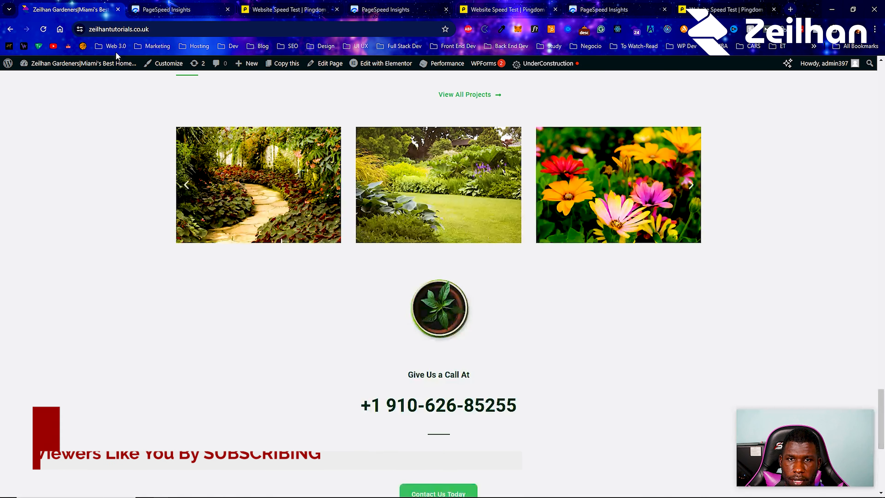
scroll(261, 270, down, 5)
scroll(261, 270, up, 8)
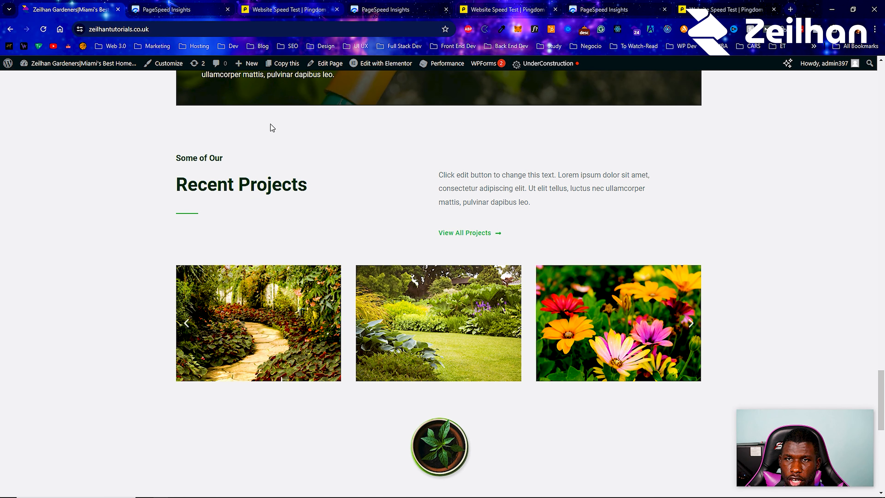
mouse_move(463, 70)
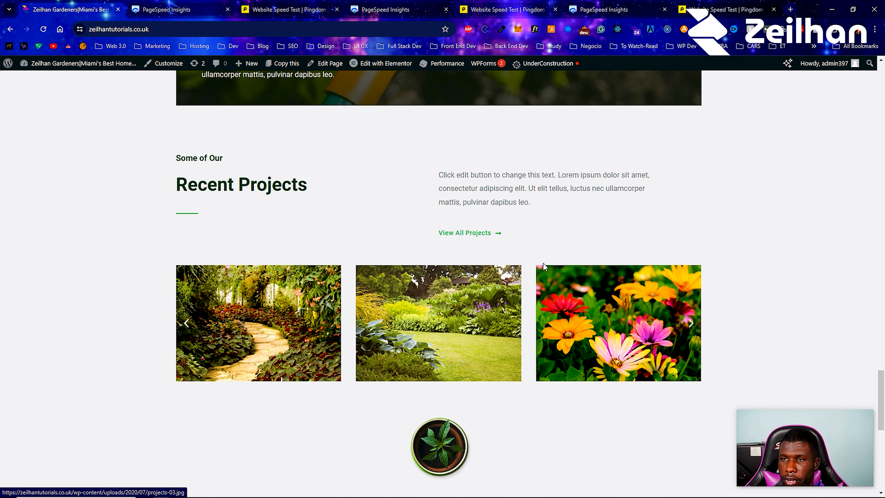
scroll(544, 267, up, 1)
scroll(543, 267, up, 15)
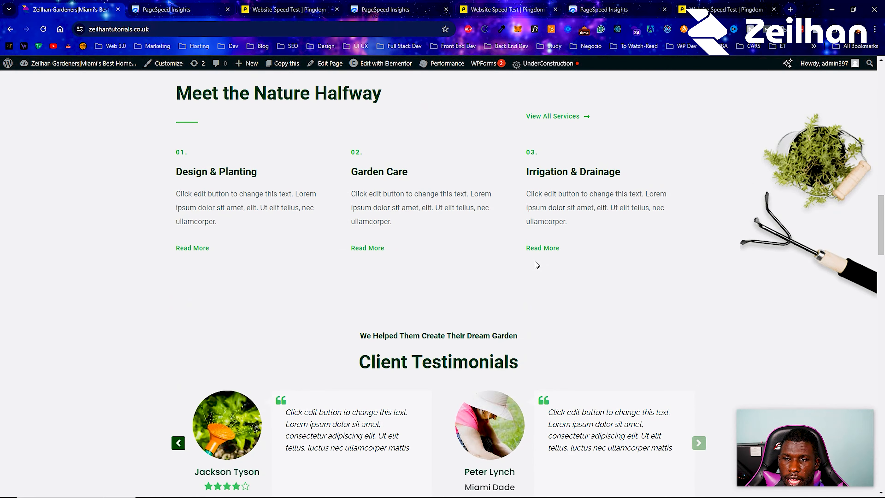
scroll(535, 262, up, 10)
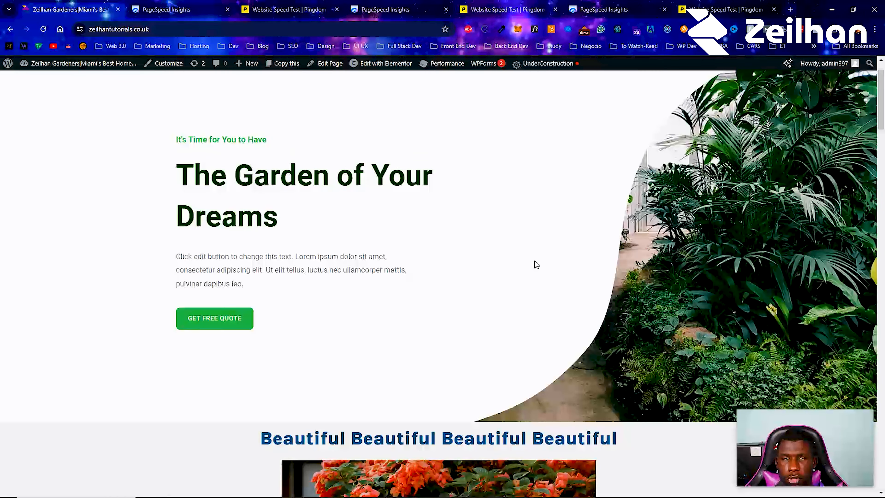
scroll(537, 265, up, 1)
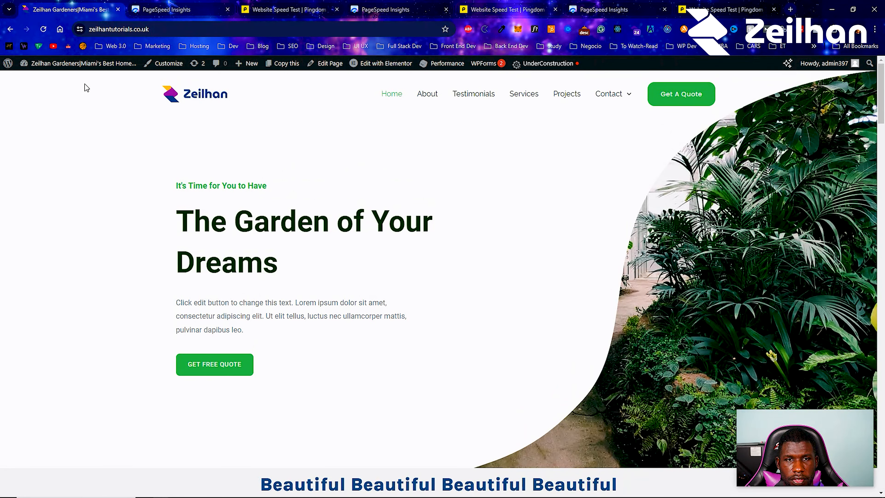
Go to the site's WordPress dashboard and open the page for adding new plugins
mouse_move(76, 64)
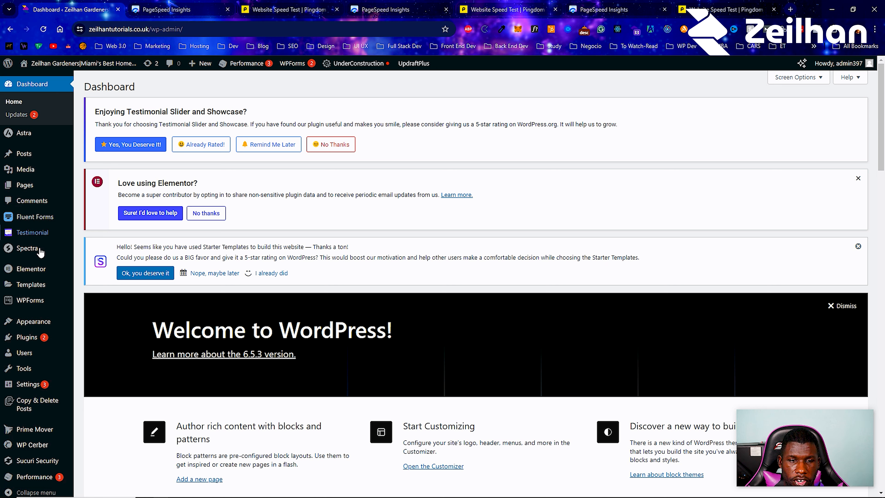
mouse_move(70, 338)
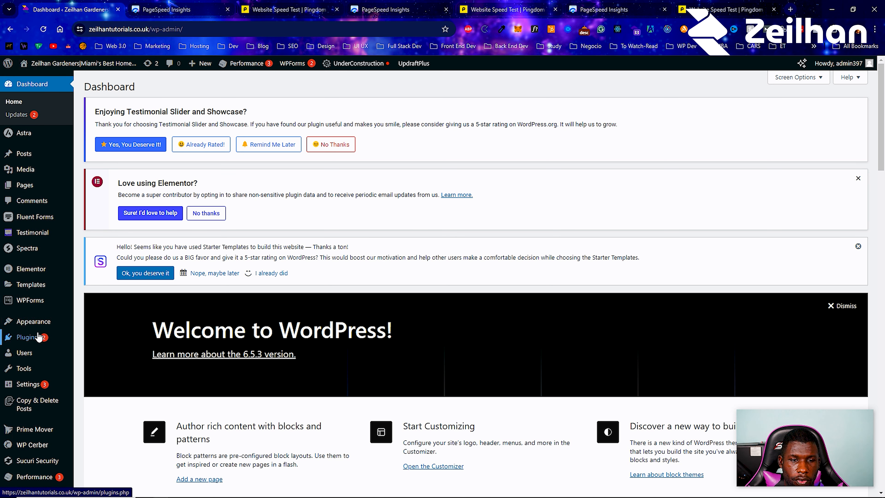
click(95, 357)
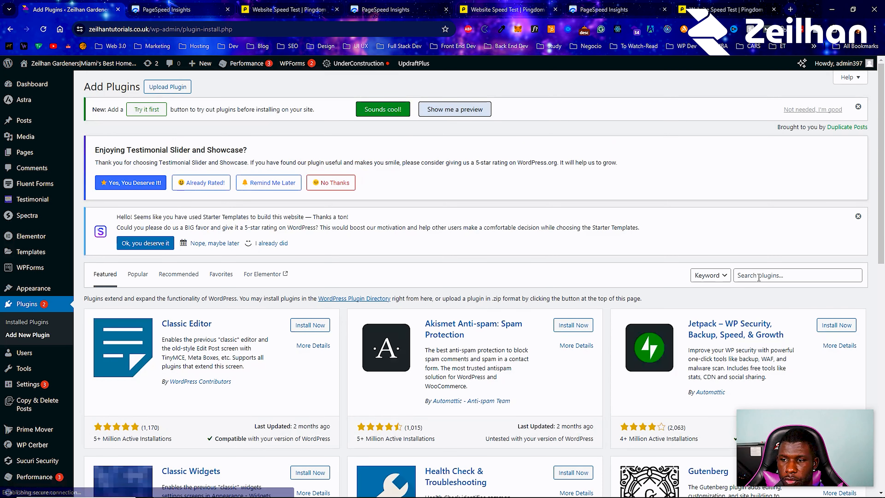
Search the plugin directory for "image optimizer" and look through the available image optimization plugins
click(760, 275)
text(image )
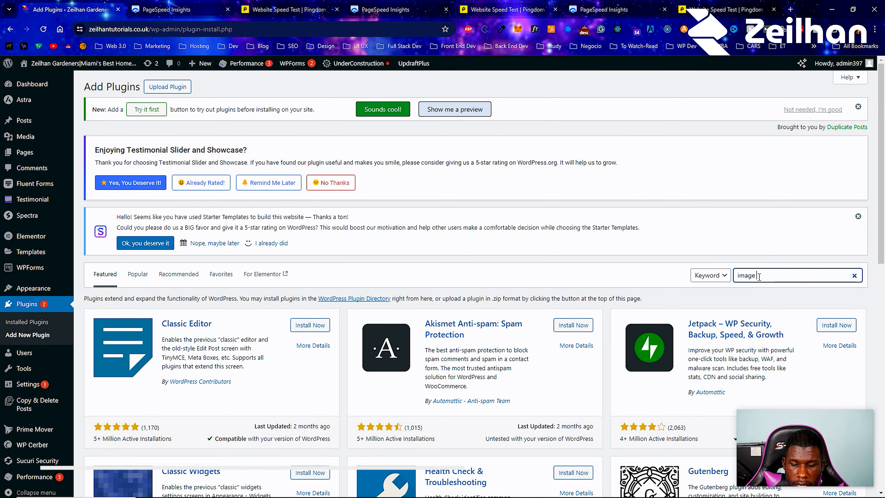
text(optimizer)
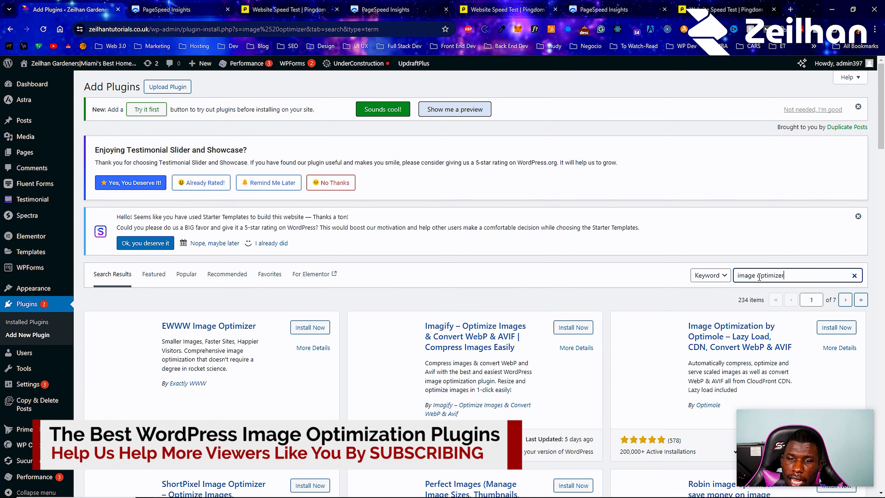
scroll(421, 293, down, 3)
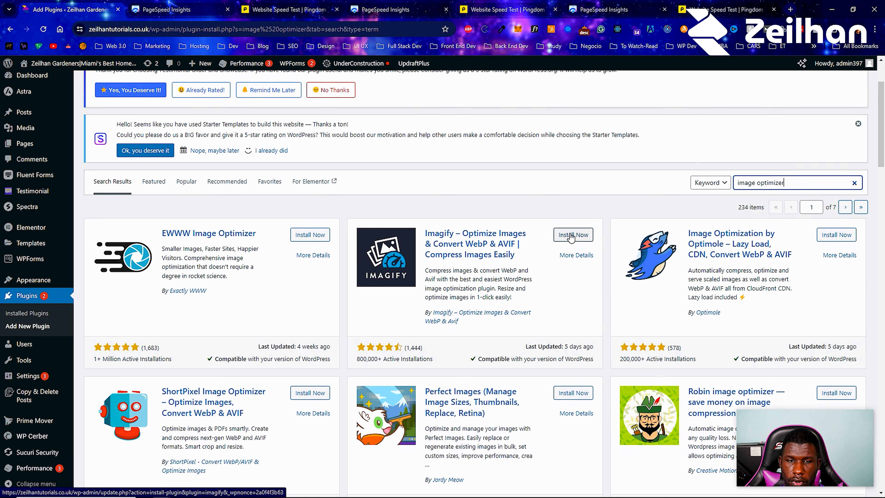
scroll(571, 237, down, 5)
scroll(354, 230, up, 3)
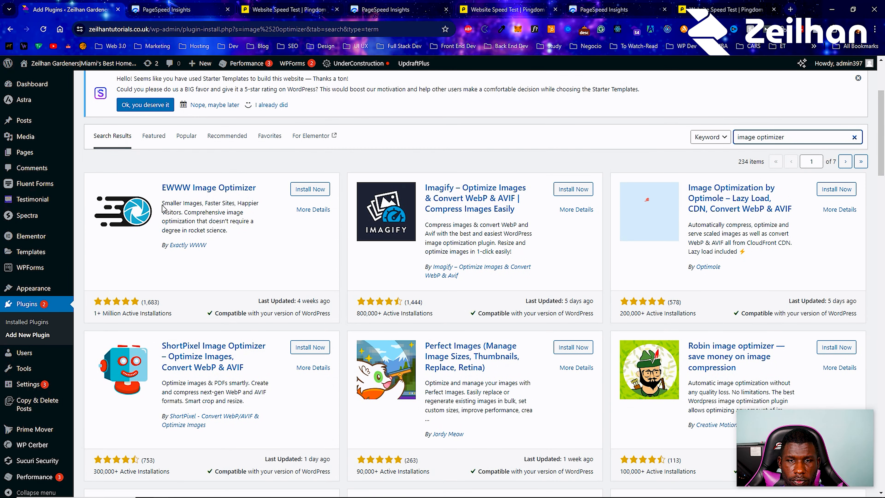
scroll(313, 216, down, 8)
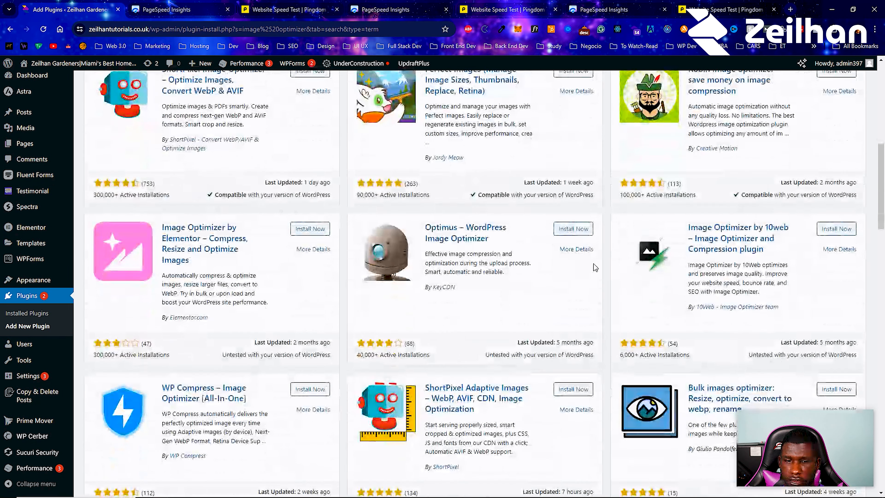
scroll(549, 264, down, 7)
scroll(548, 264, down, 1)
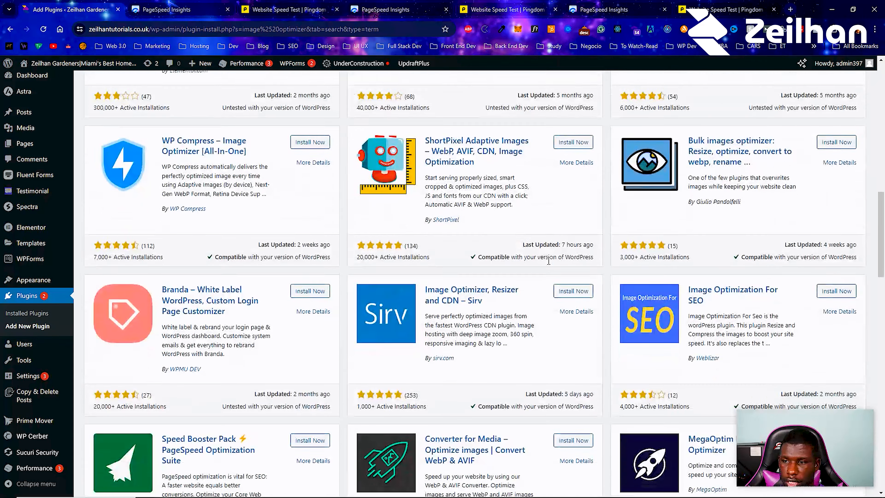
scroll(549, 264, up, 16)
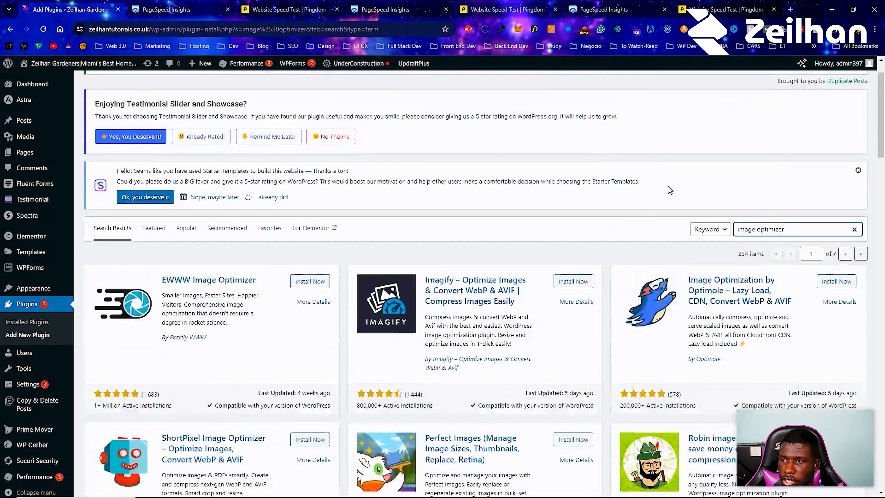
Find the Smush image optimization plugin by searching for "wp smush", and install and activate it
text(wp)
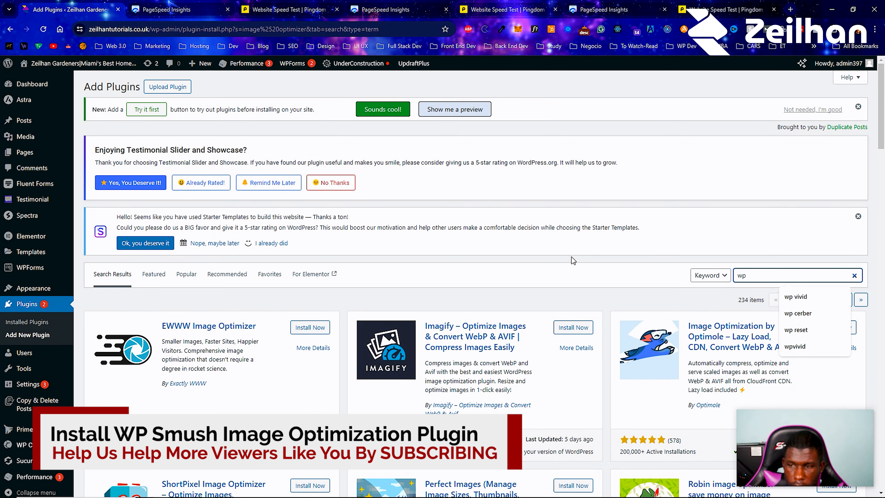
key(Return)
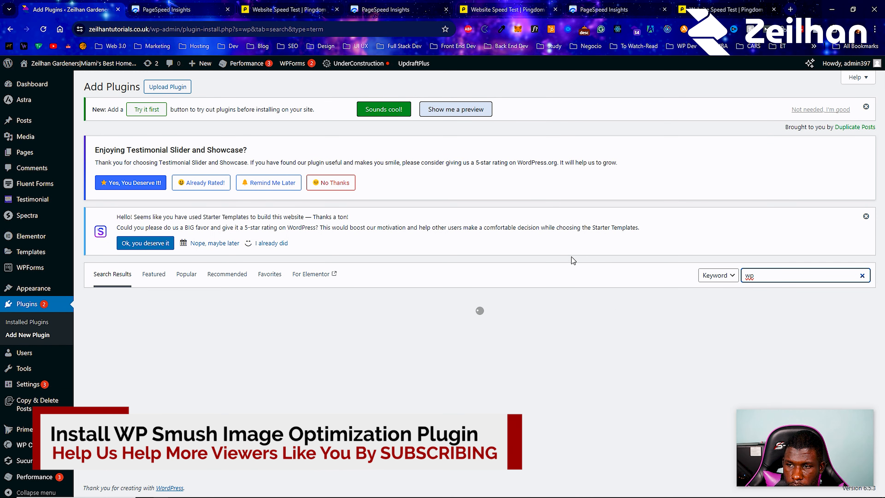
text(smush)
key(Return)
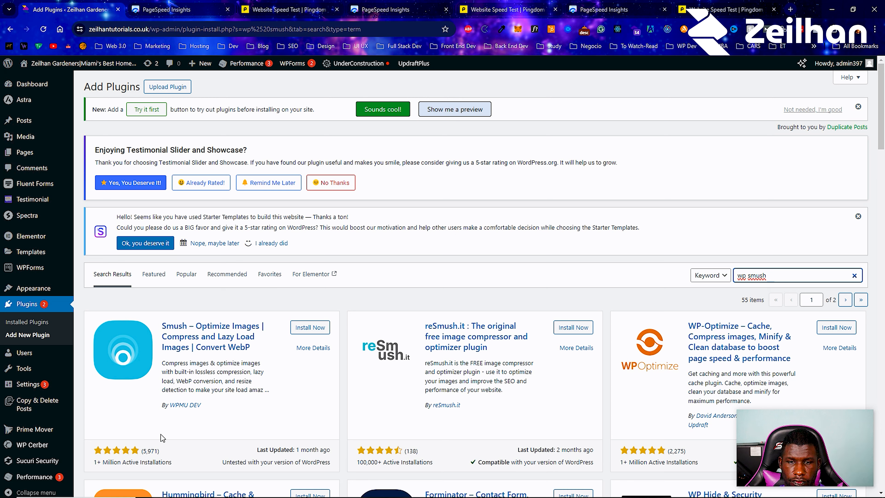
click(294, 335)
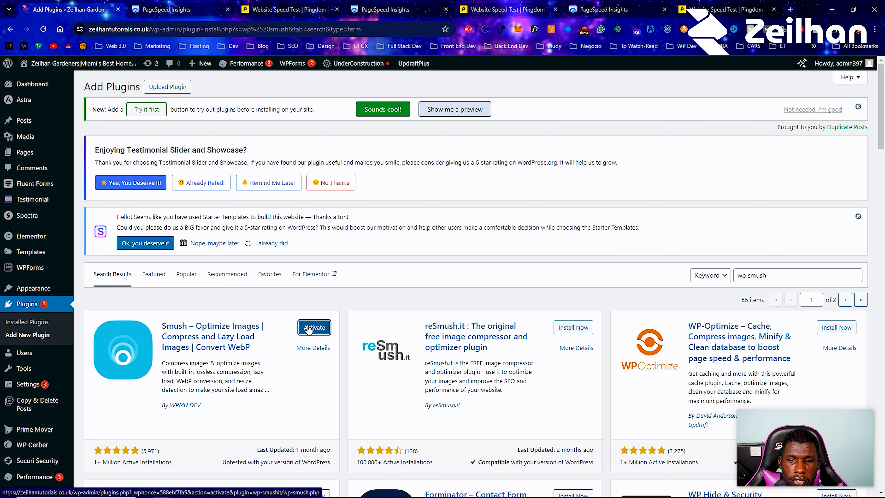
click(308, 331)
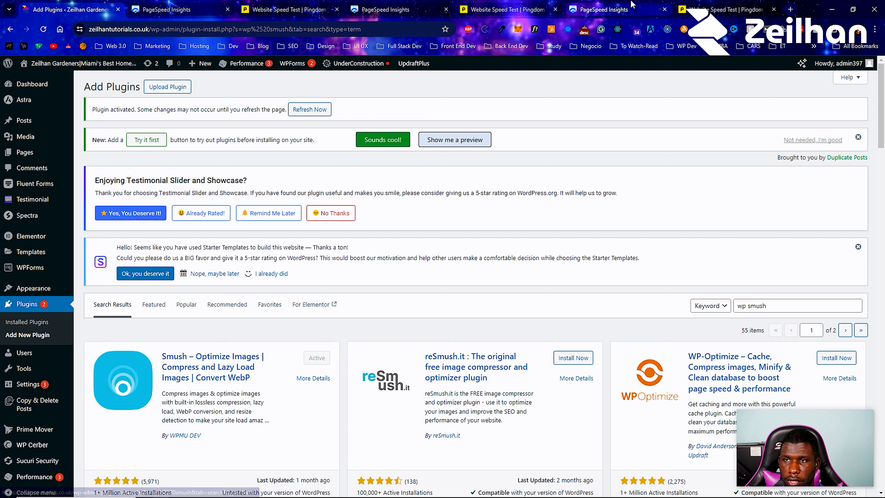
Review the website's Pingdom speed test results, examining the page size and the content size by content type, especially images
click(708, 8)
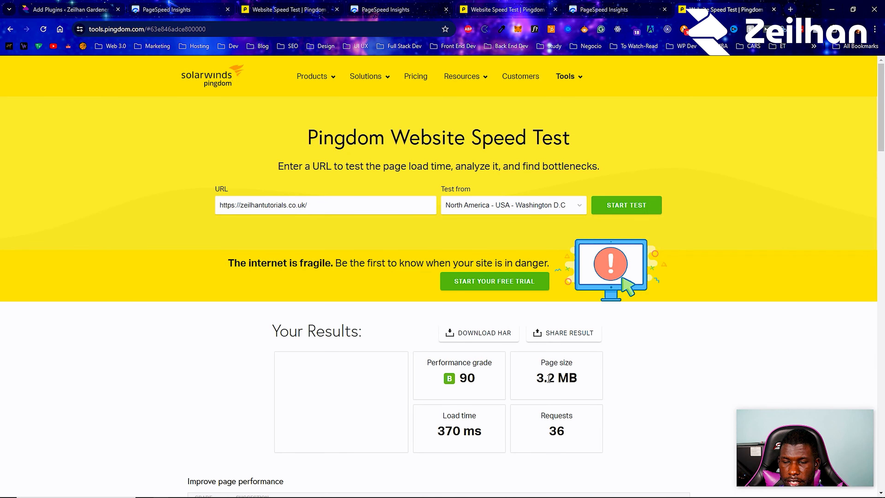
scroll(529, 367, down, 6)
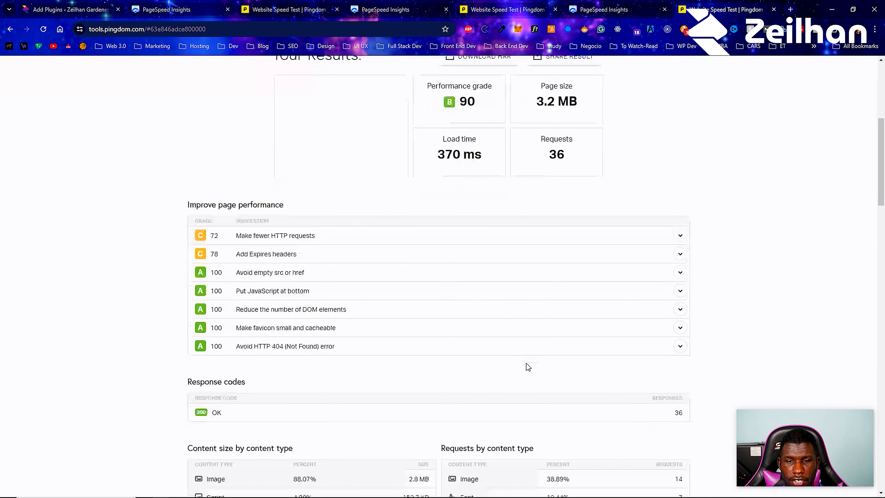
scroll(527, 366, down, 3)
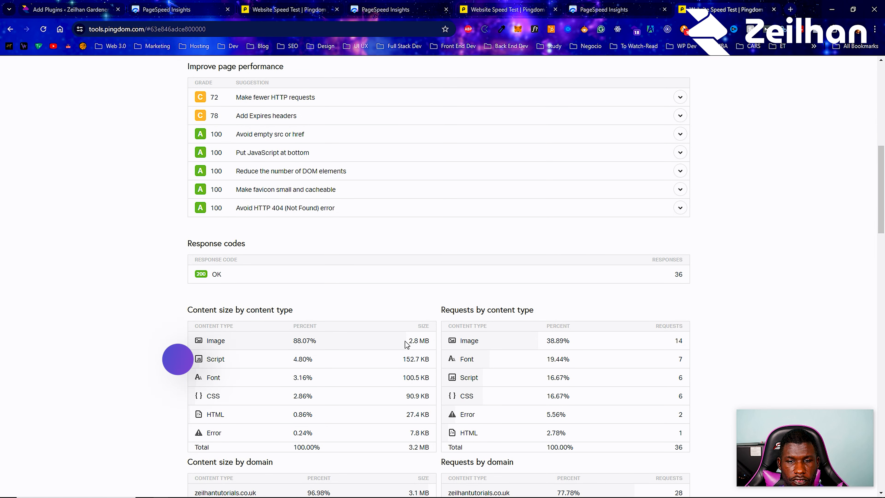
scroll(411, 343, up, 4)
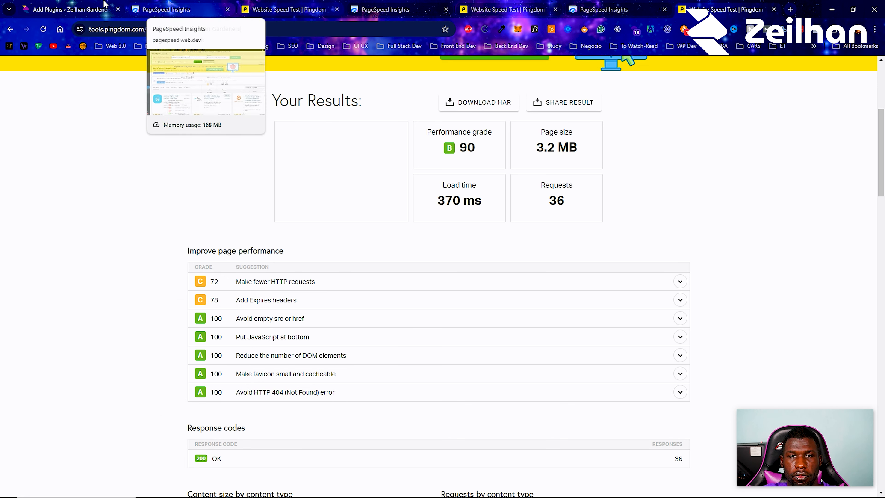
Visit the website's homepage, look at the large image below the hero section, and open tinyjpg.com in a new tab
click(80, 9)
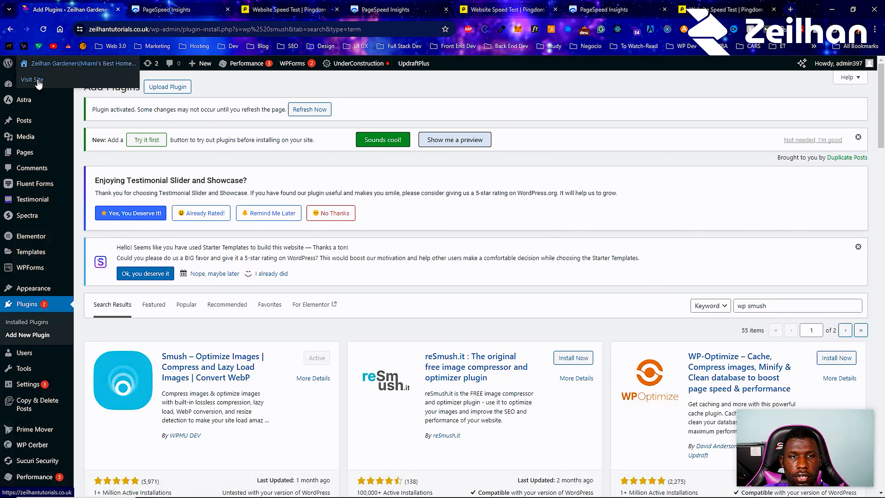
click(39, 81)
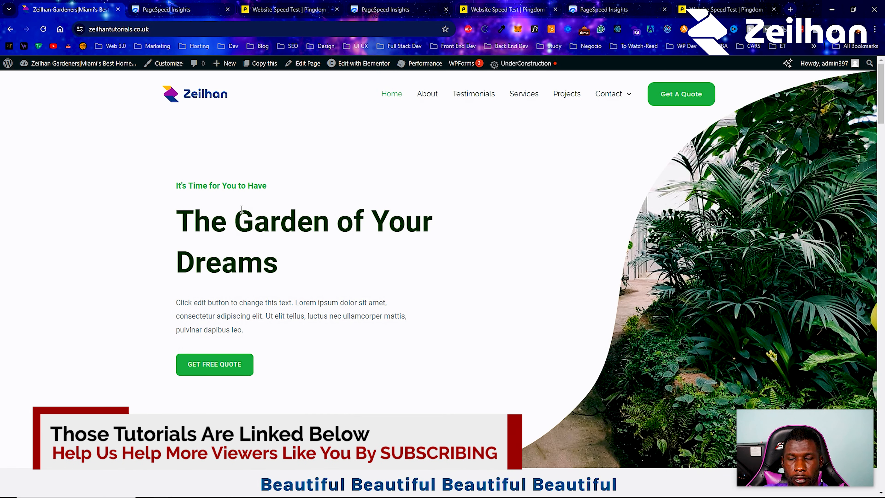
scroll(241, 208, down, 10)
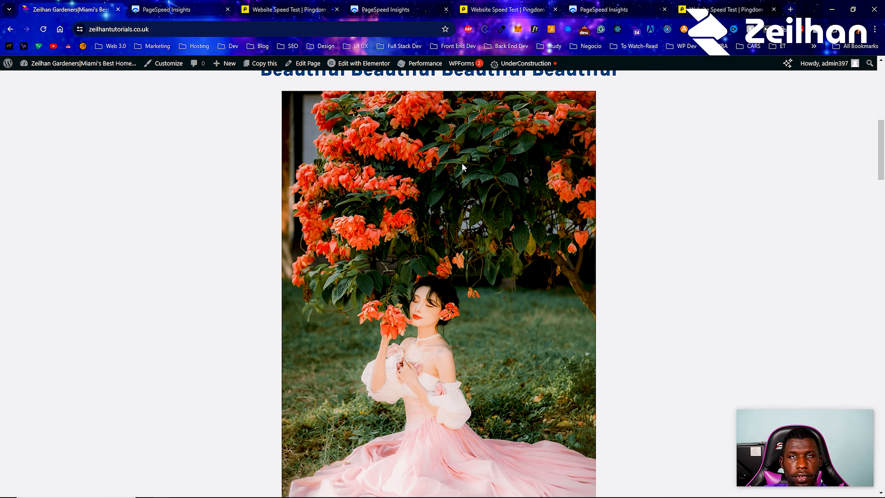
click(790, 13)
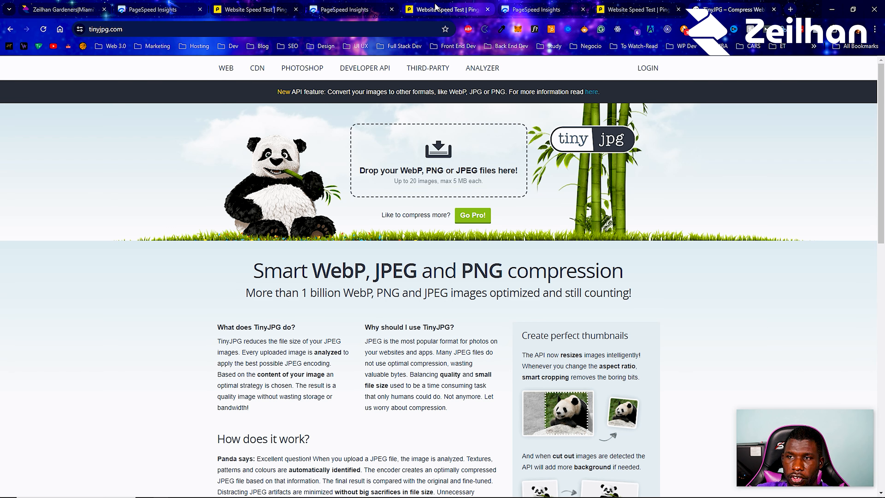
Return to the website, go to its WordPress admin and open the Smush dashboard
click(68, 4)
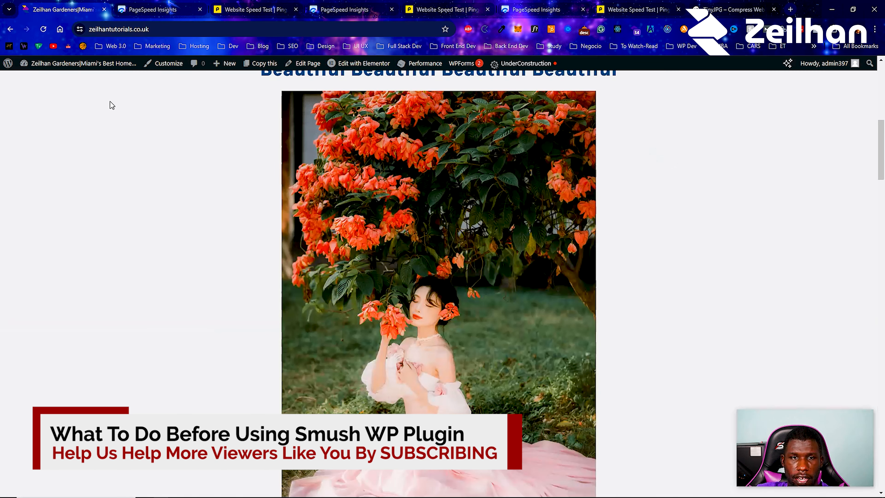
mouse_move(85, 64)
click(67, 81)
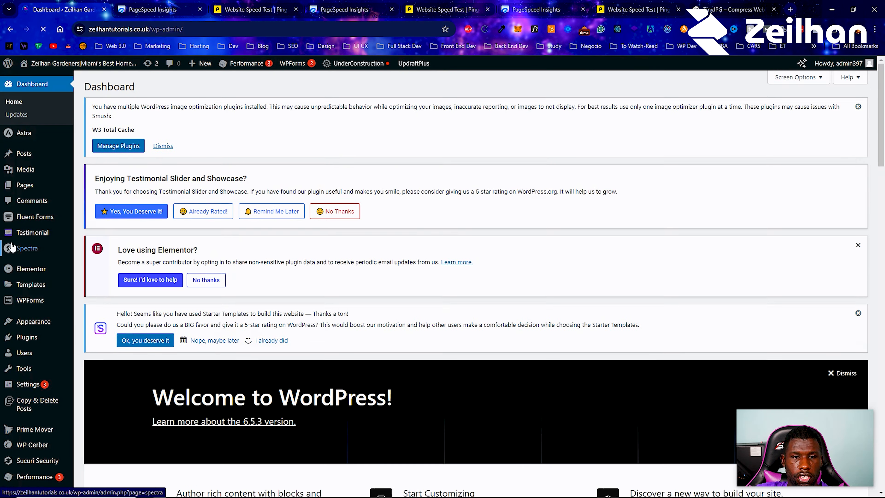
scroll(13, 299, down, 10)
mouse_move(45, 477)
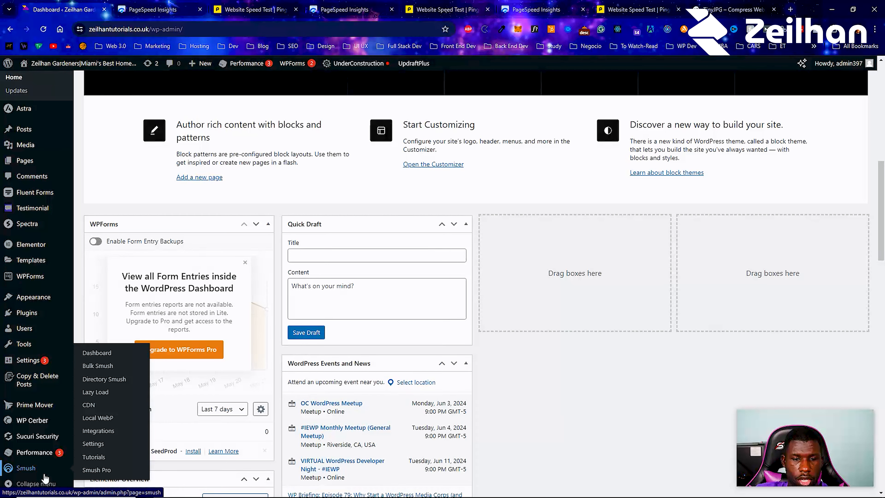
click(106, 358)
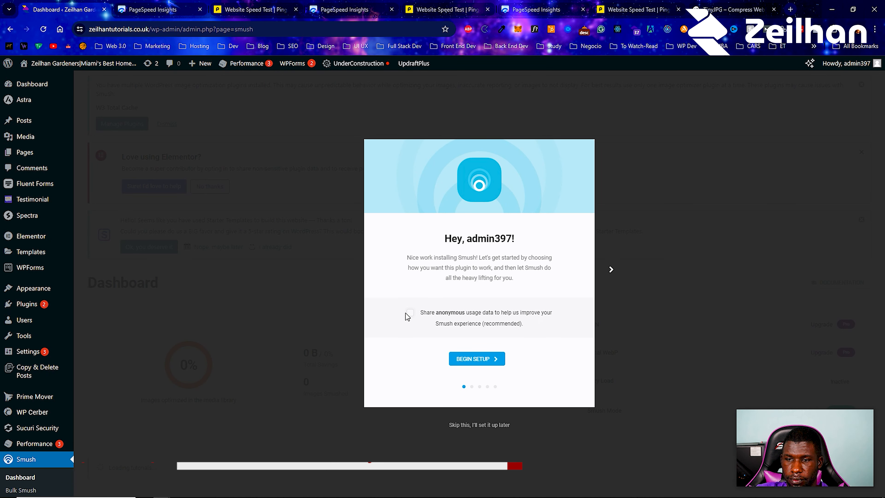
Complete the Smush setup wizard with anonymous usage sharing, automatic optimization, Super Smush, metadata stripping and lazy loading all enabled
click(410, 313)
click(461, 359)
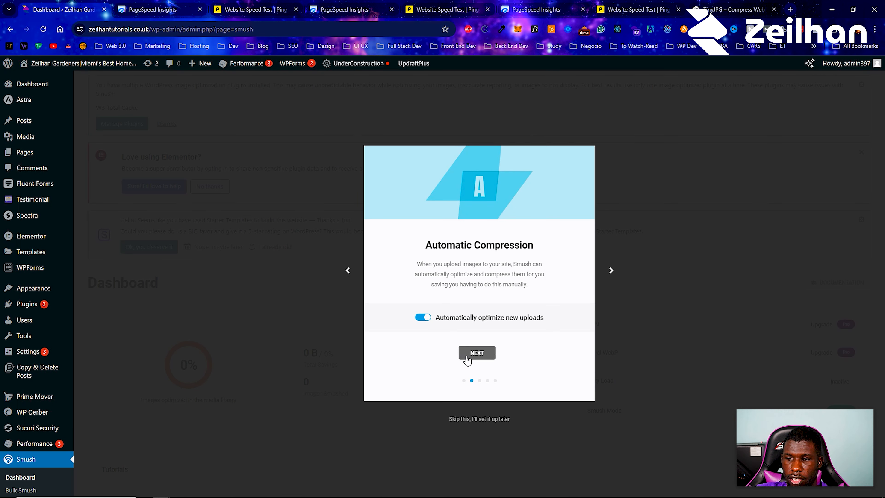
drag(544, 318, 446, 310)
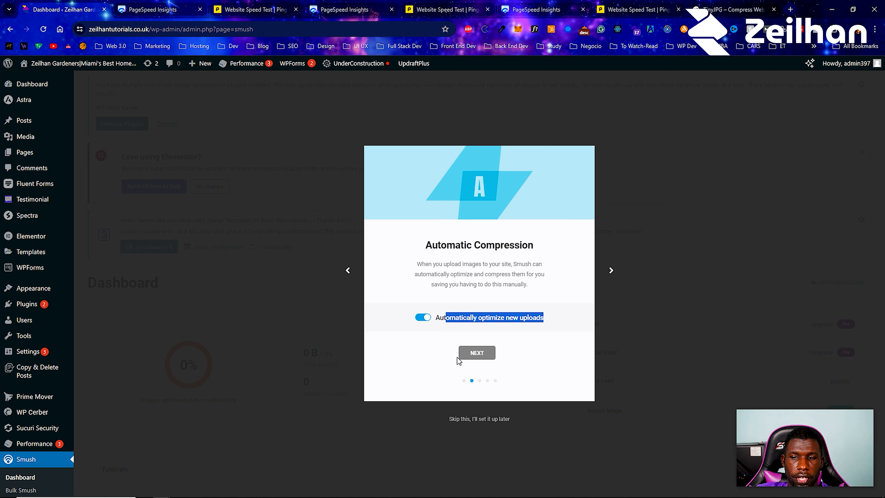
click(466, 355)
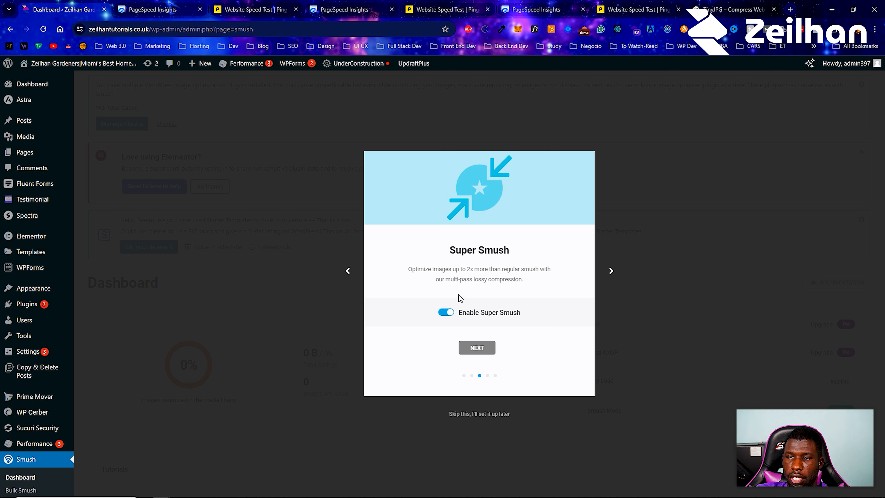
click(478, 347)
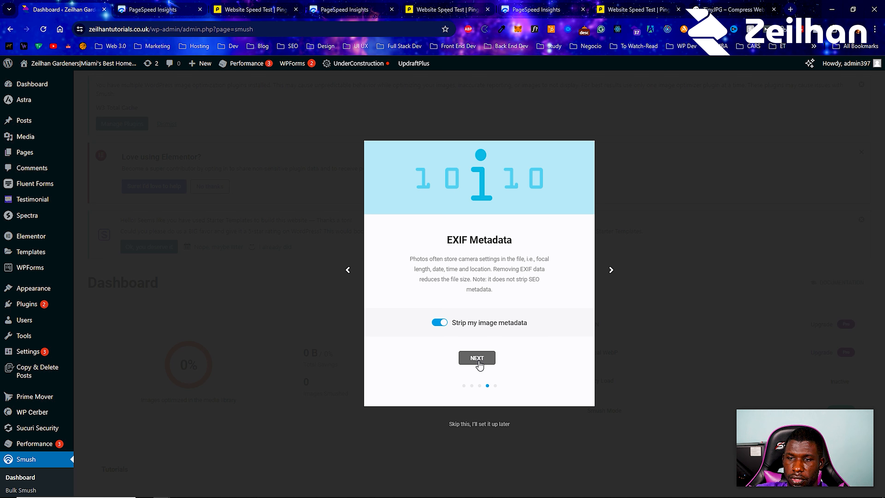
drag(528, 322, 487, 331)
click(480, 356)
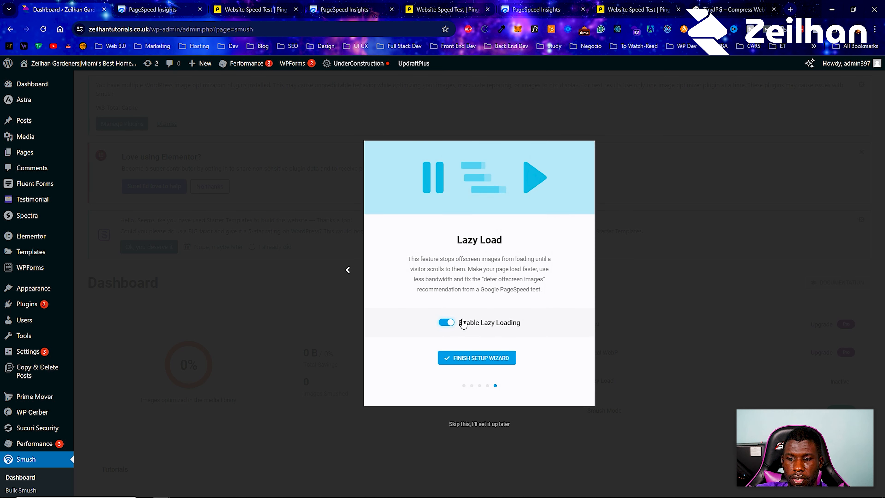
click(468, 359)
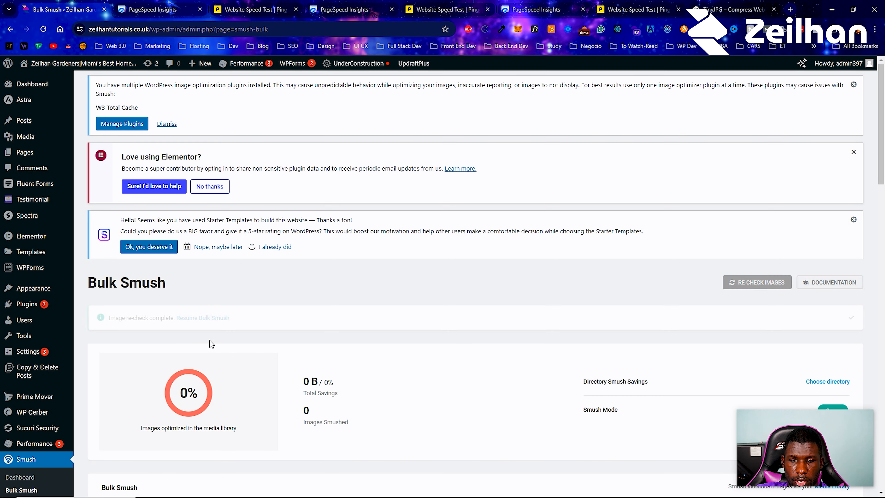
Look over the Bulk Smush options, and in Smush's general settings enable detection of incorrectly sized images and save the changes
scroll(210, 345, down, 9)
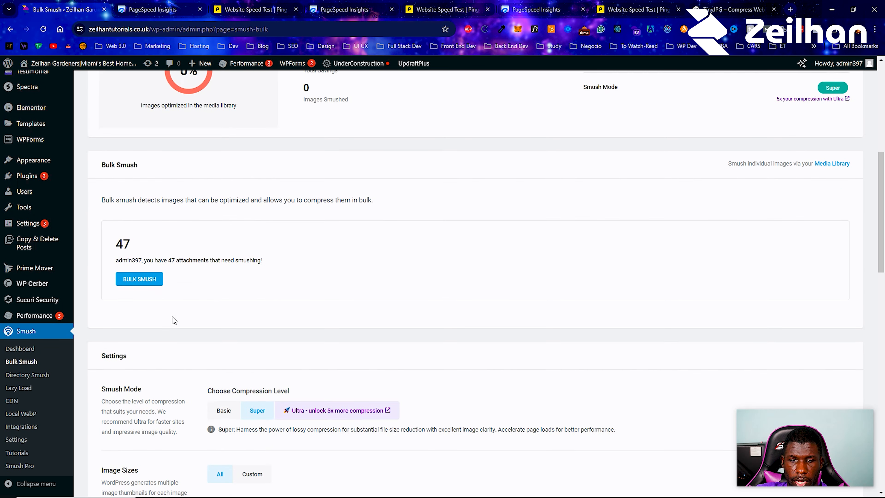
scroll(152, 281, down, 5)
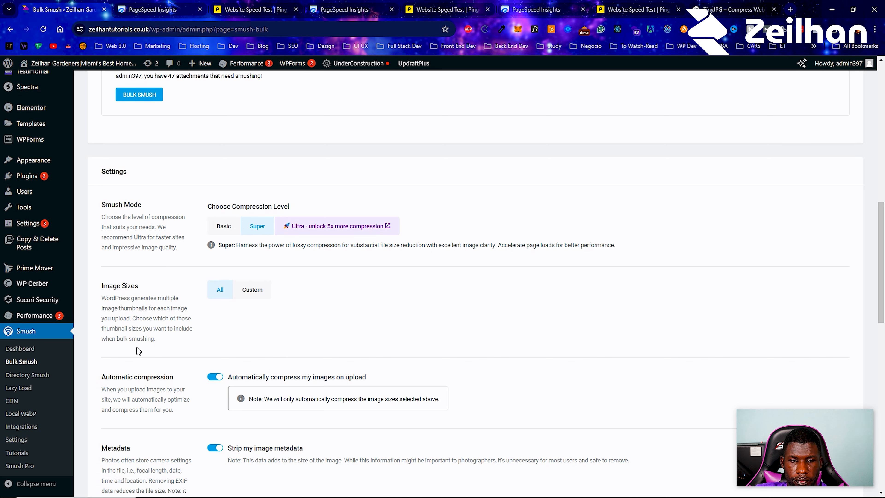
click(8, 441)
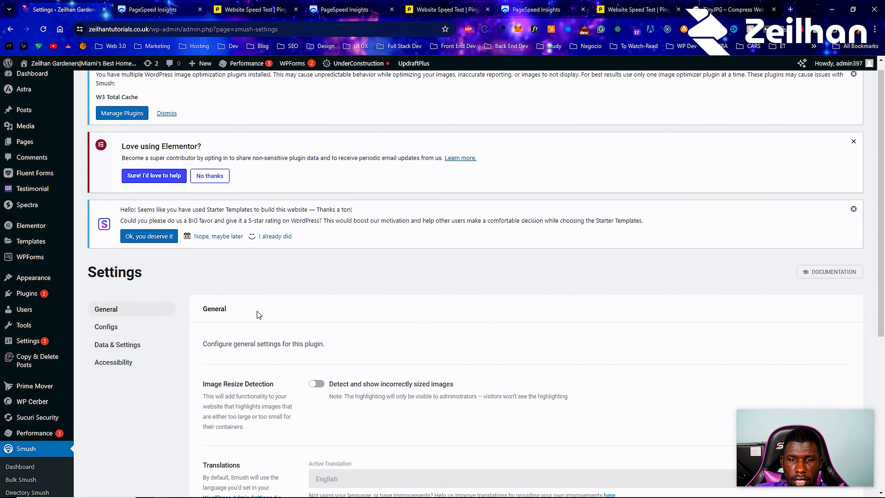
scroll(257, 312, down, 2)
click(316, 257)
scroll(292, 269, down, 4)
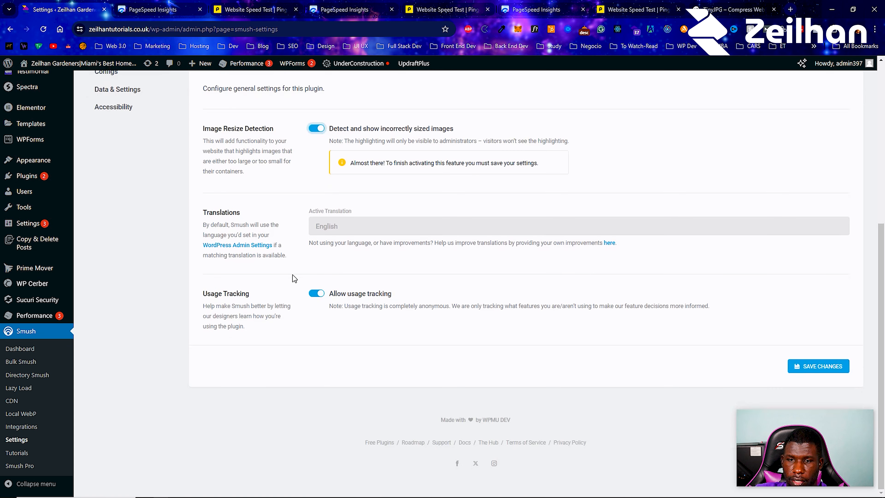
click(819, 371)
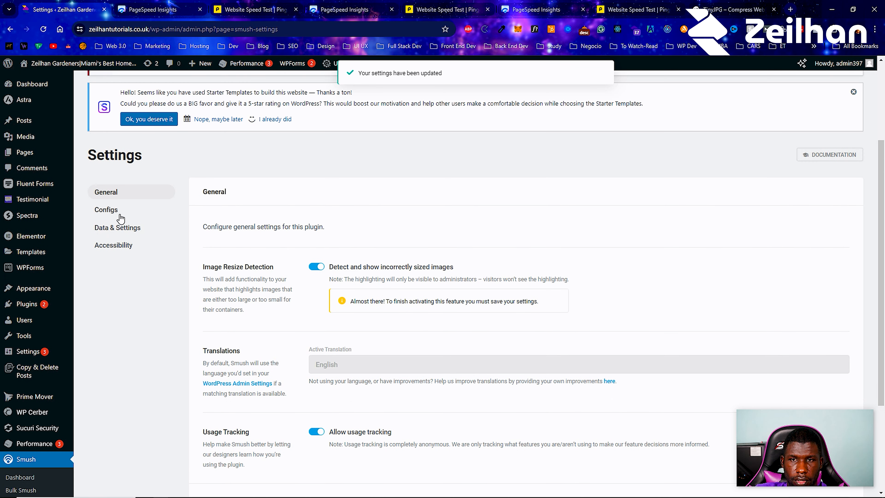
View Smush's preset configs and the actions available for the Default config
click(120, 219)
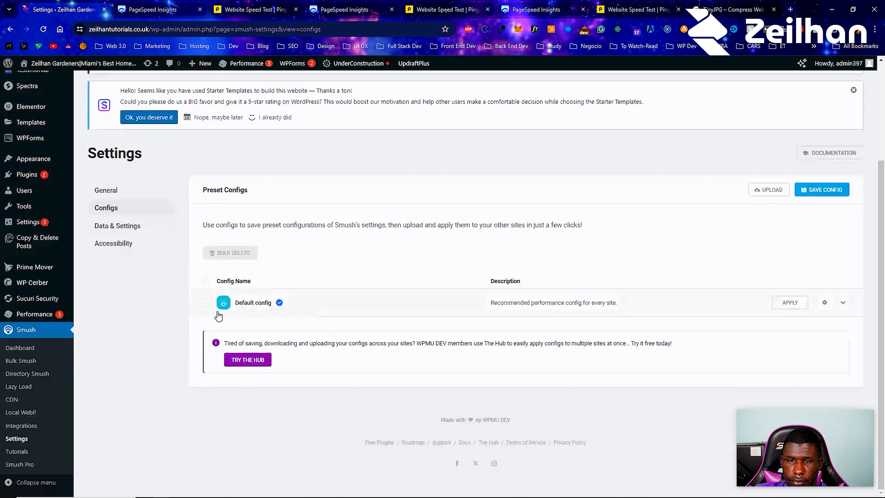
click(825, 303)
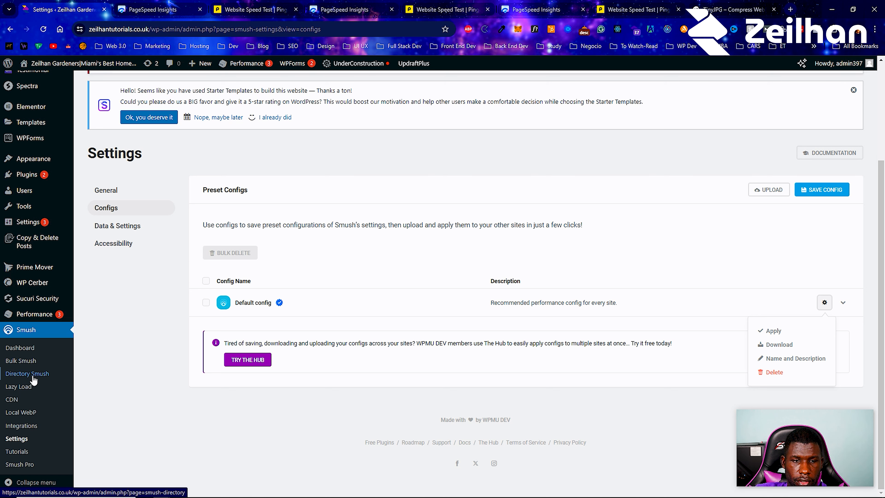
Review Smush's Lazy Load settings, from media types and output locations to post types and scripts, and save them as they are
click(28, 387)
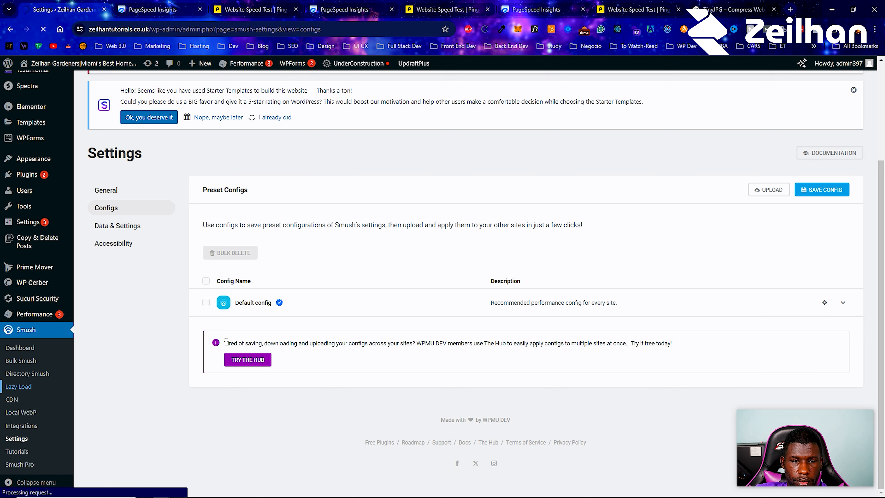
scroll(220, 337, down, 5)
scroll(220, 336, down, 5)
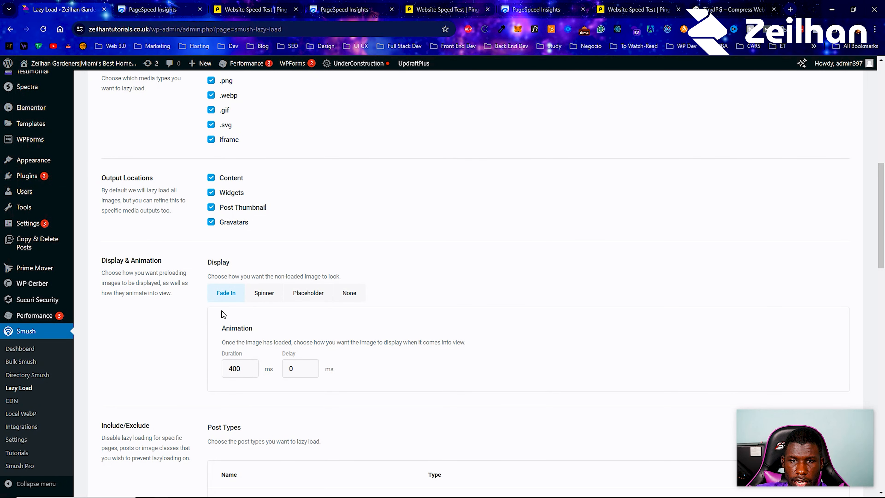
scroll(229, 302, down, 5)
scroll(231, 303, up, 8)
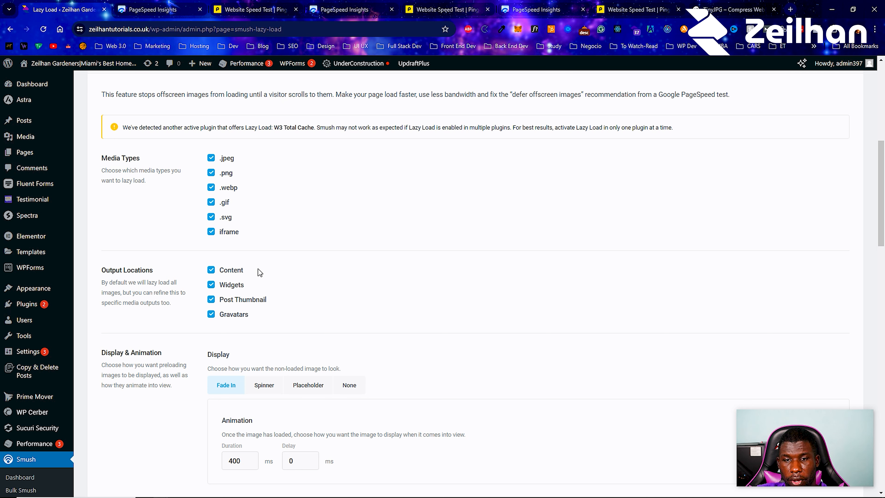
scroll(260, 273, down, 10)
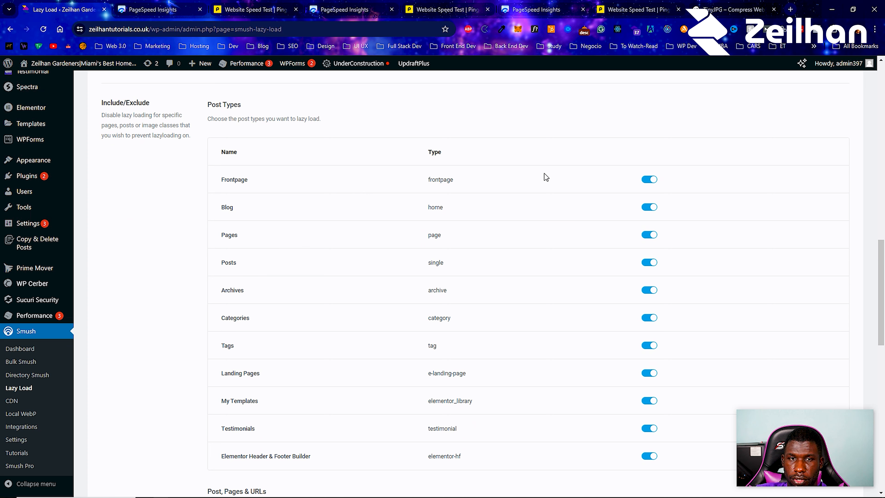
scroll(438, 204, down, 5)
scroll(438, 204, down, 9)
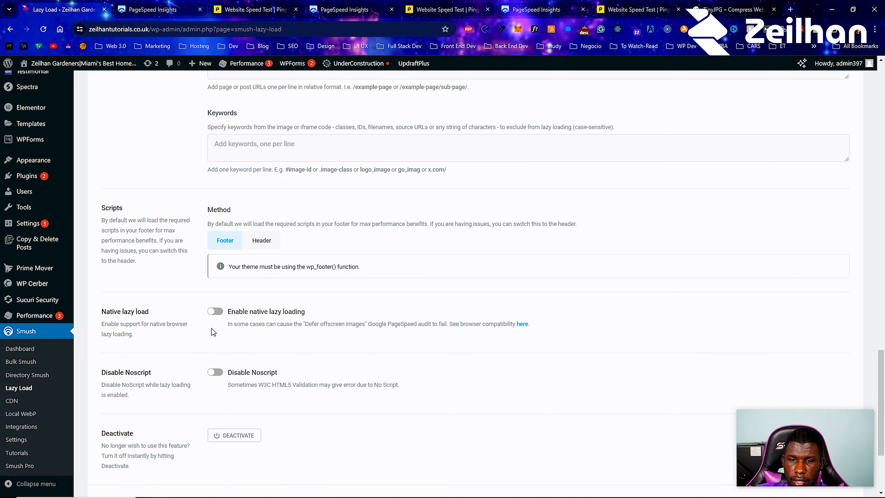
scroll(214, 353, down, 4)
click(836, 366)
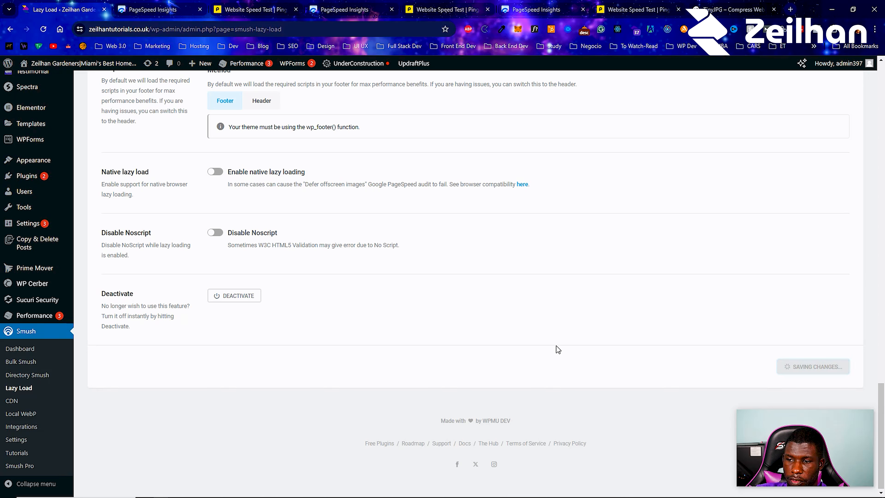
Look over Smush's Local WebP page and its description of serving images in next-gen format
click(32, 414)
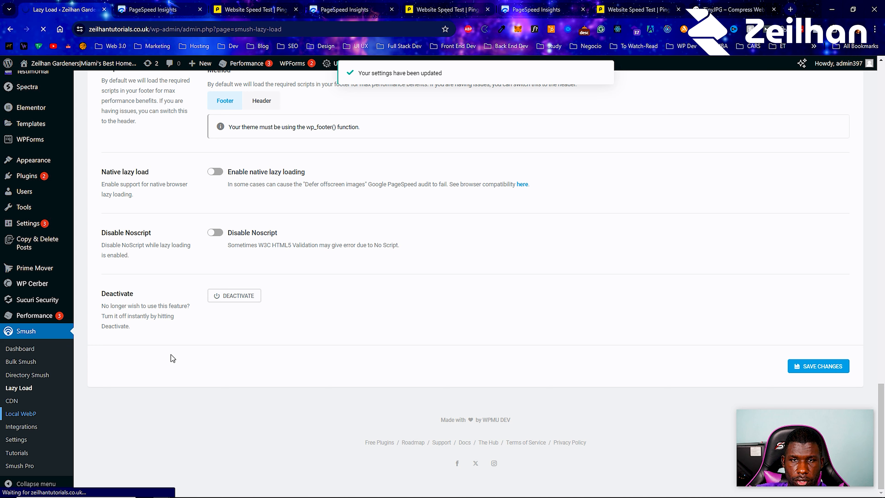
scroll(313, 308, down, 5)
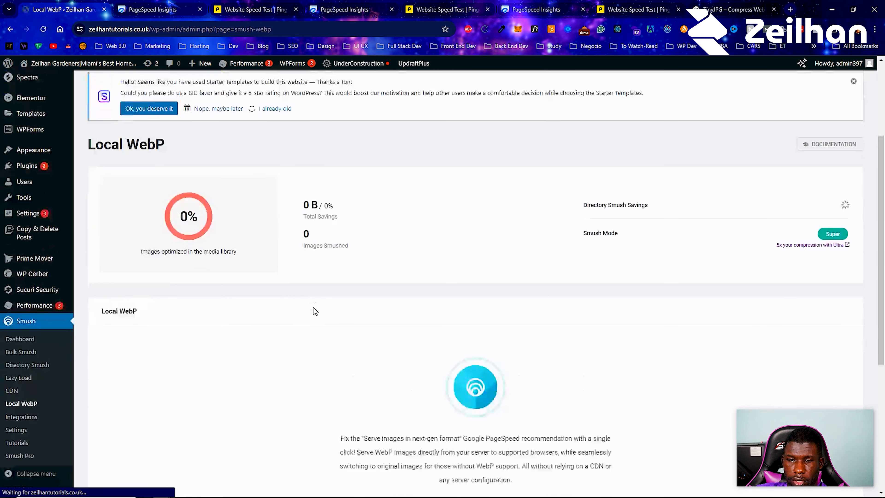
scroll(313, 308, down, 5)
scroll(468, 336, up, 4)
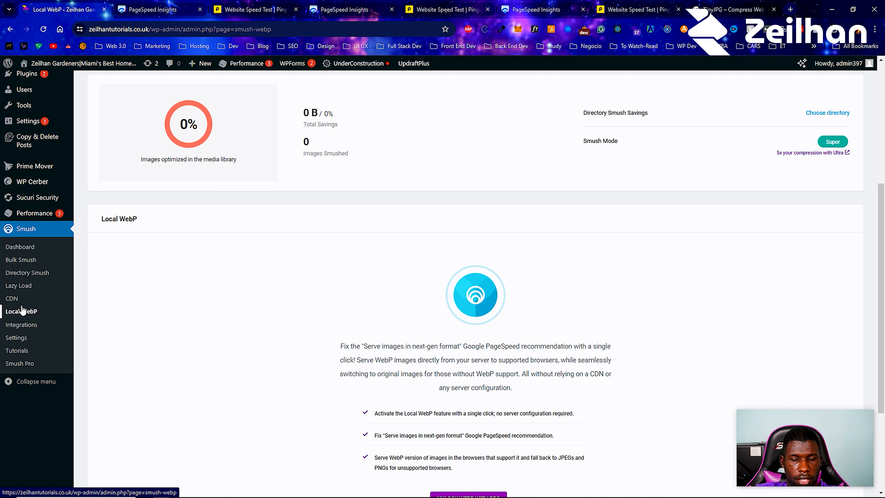
View Smush's Directory Smush page for optimizing images outside the uploads directory
click(28, 273)
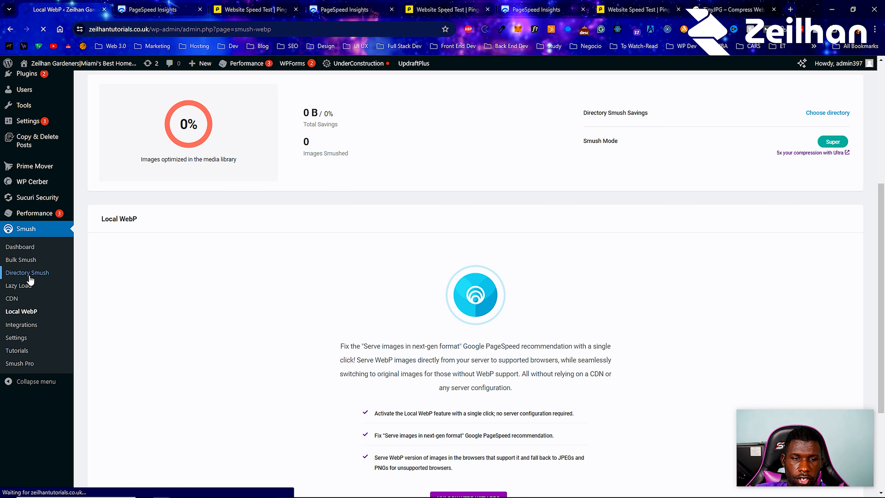
scroll(290, 304, down, 5)
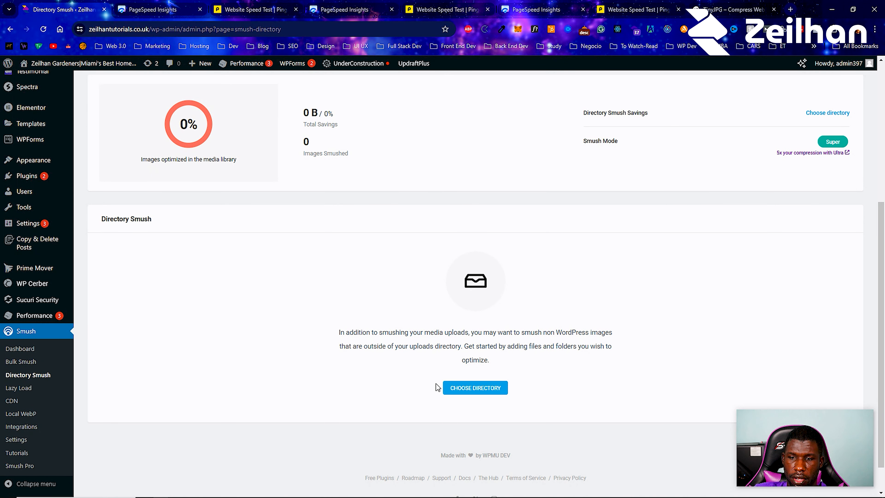
Review the Bulk Smush settings, save them as they are, and bulk smush the attachments in the media library
click(30, 362)
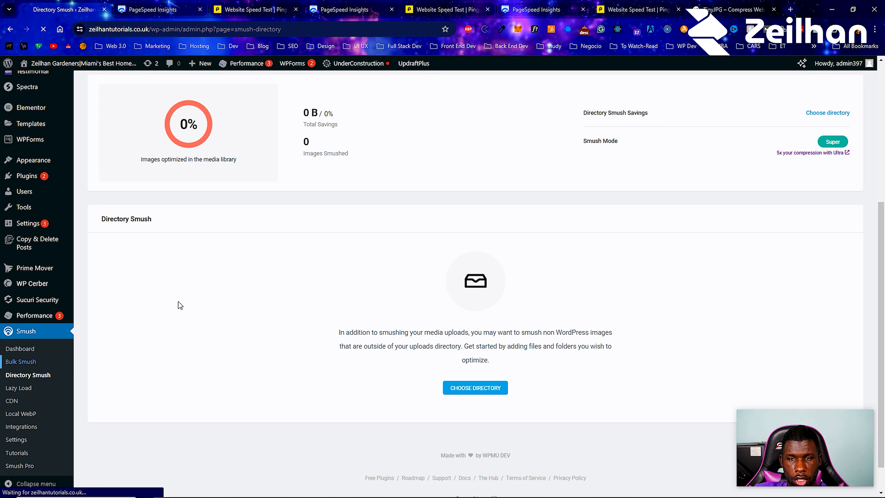
scroll(322, 336, down, 8)
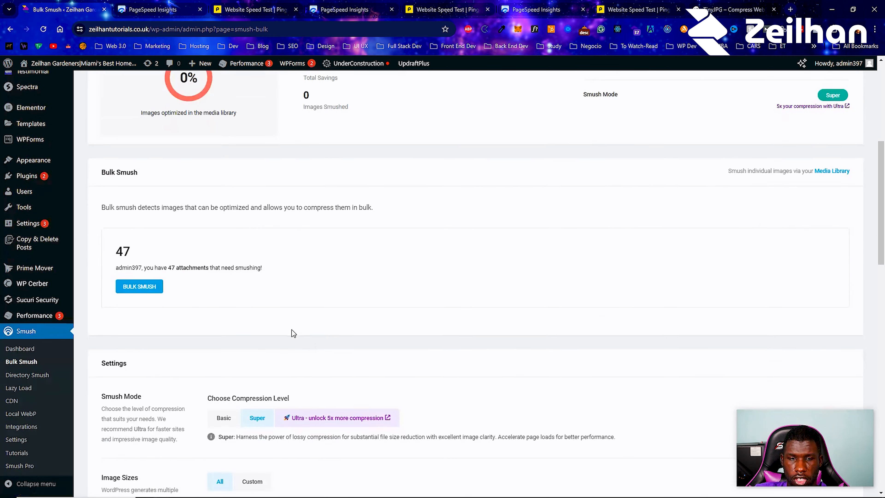
scroll(293, 334, down, 5)
scroll(217, 301, down, 2)
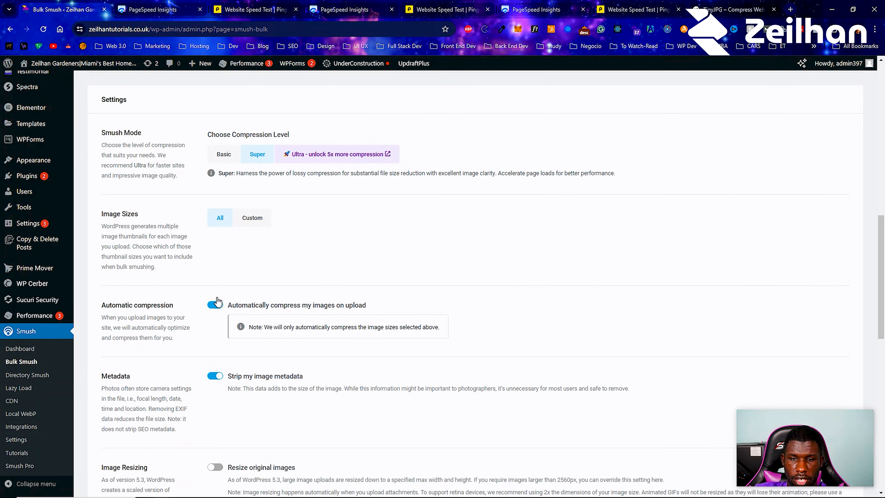
scroll(217, 301, down, 2)
scroll(199, 279, down, 5)
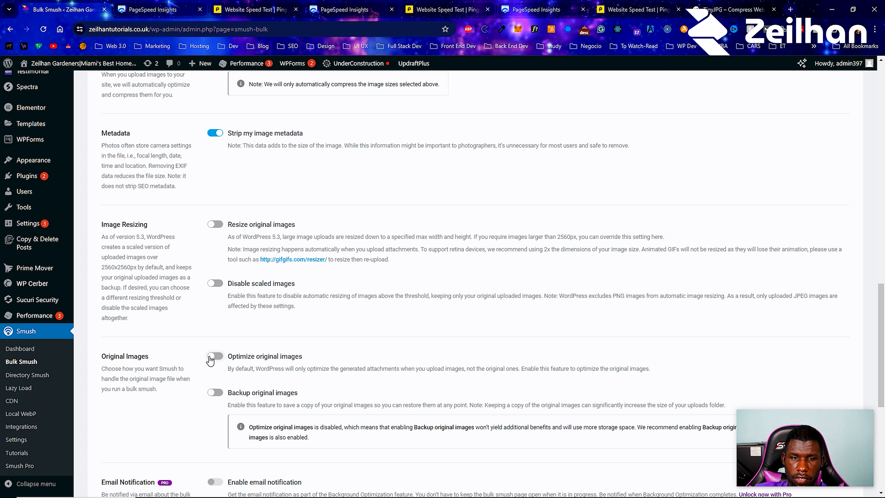
scroll(211, 362, down, 5)
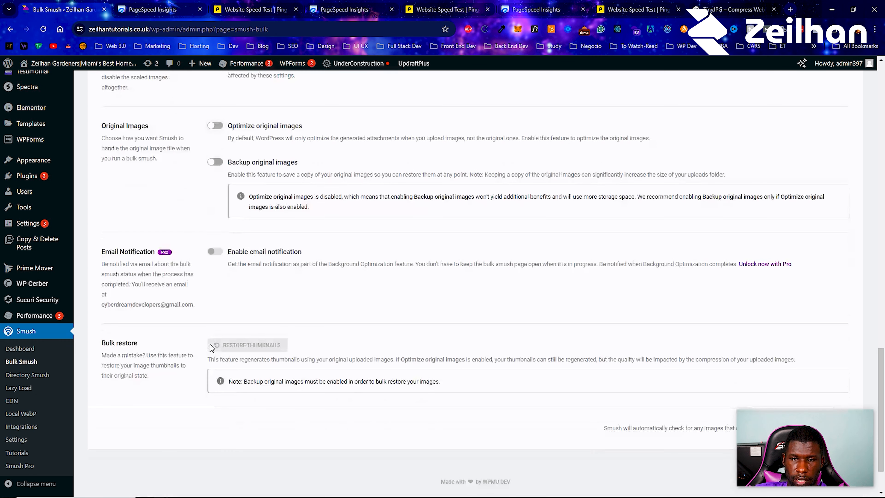
scroll(244, 314, down, 2)
click(790, 366)
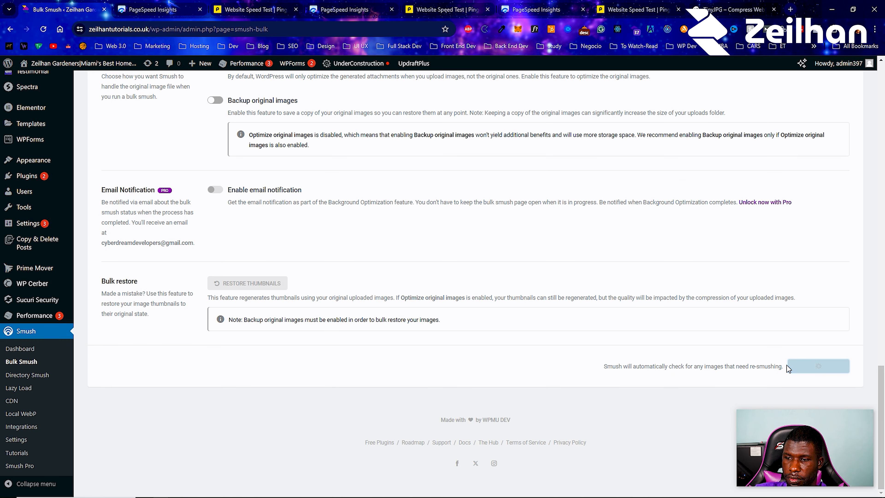
scroll(414, 310, up, 18)
click(132, 308)
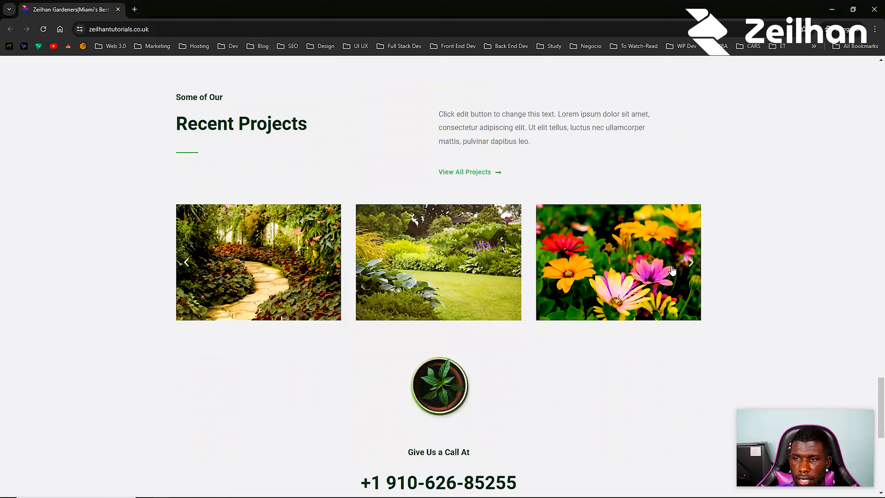
Look over the images on the live website's homepage, including the Recent Projects gallery
scroll(448, 260, down, 5)
scroll(448, 260, up, 5)
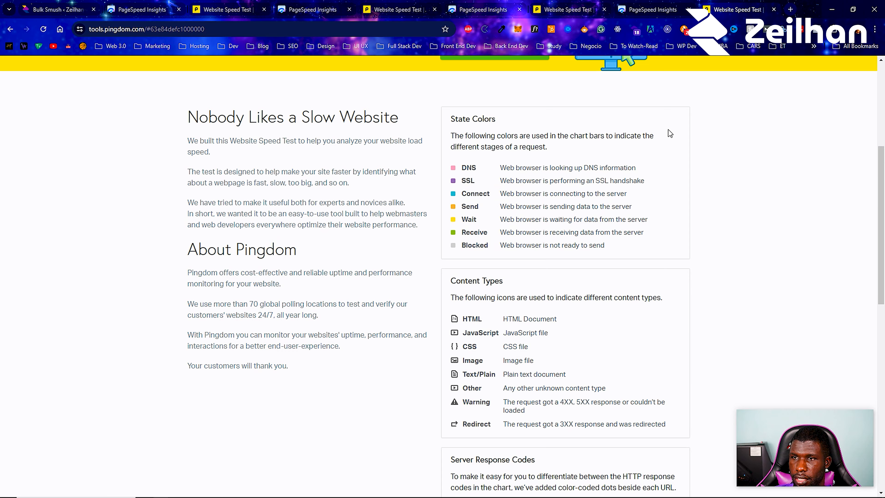
scroll(662, 140, up, 5)
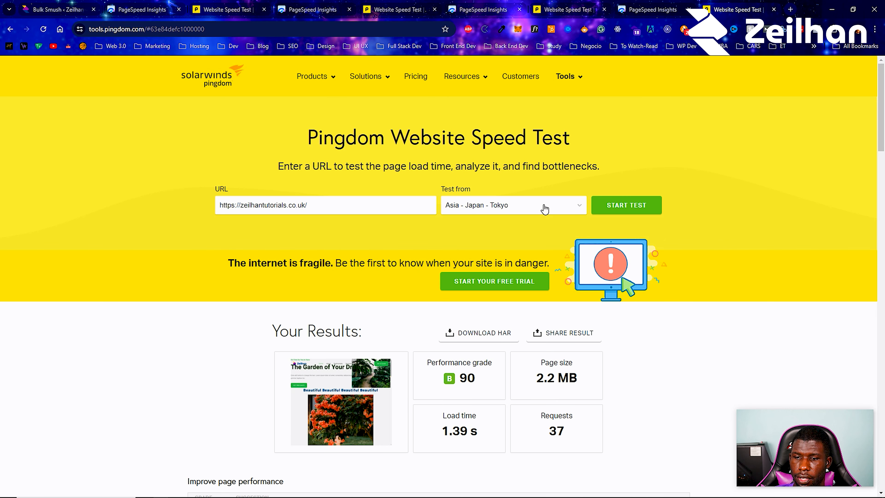
click(533, 215)
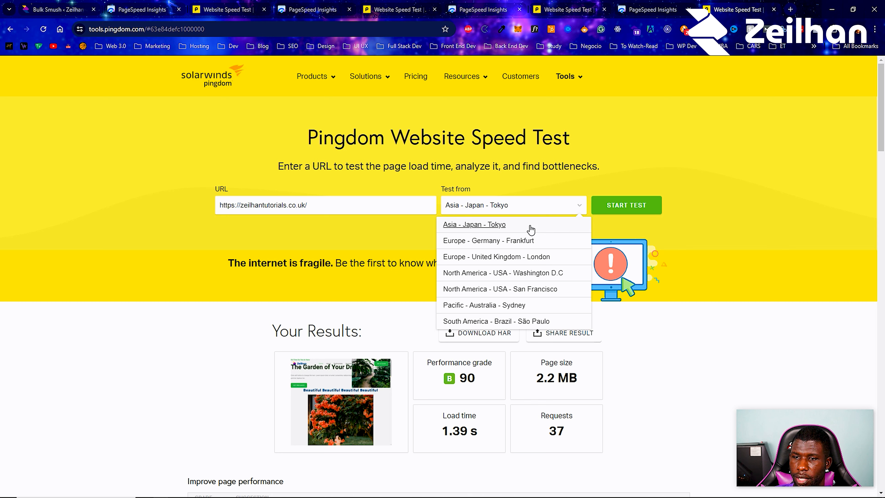
click(519, 273)
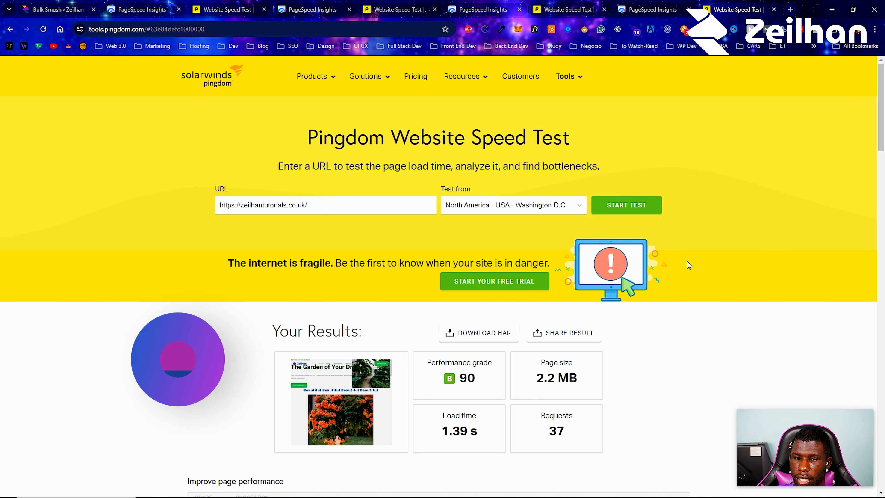
click(644, 214)
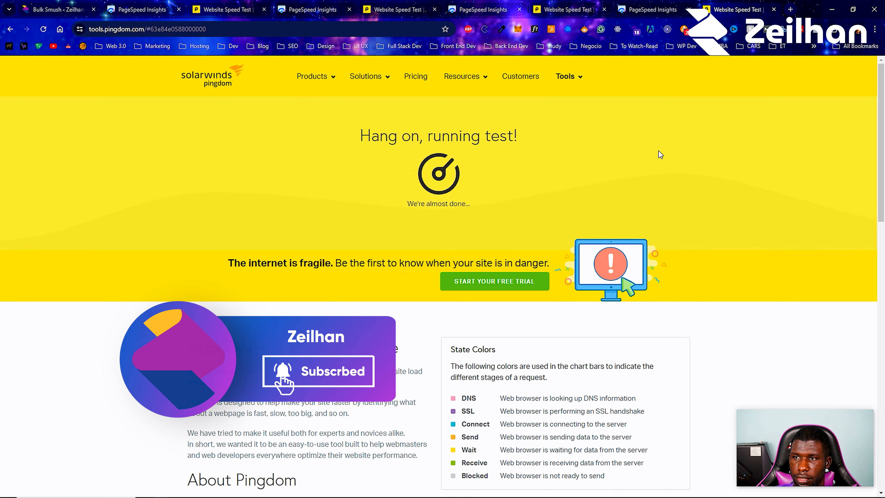
Switch to the latest PageSpeed Insights report and examine its mobile performance score, metrics and diagnostics
click(651, 10)
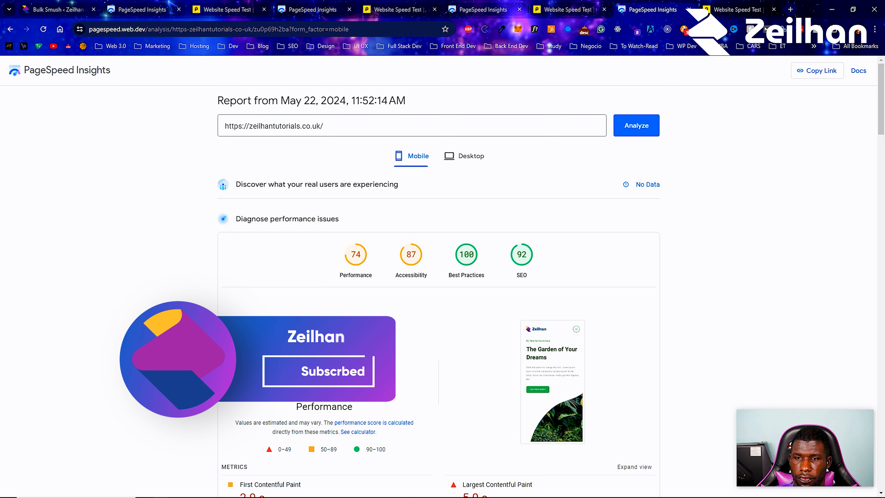
scroll(398, 341, down, 4)
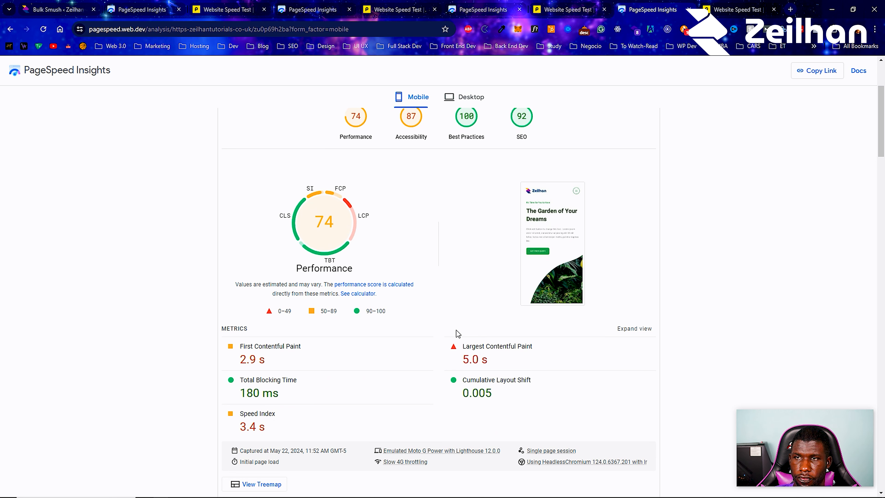
scroll(313, 397, down, 3)
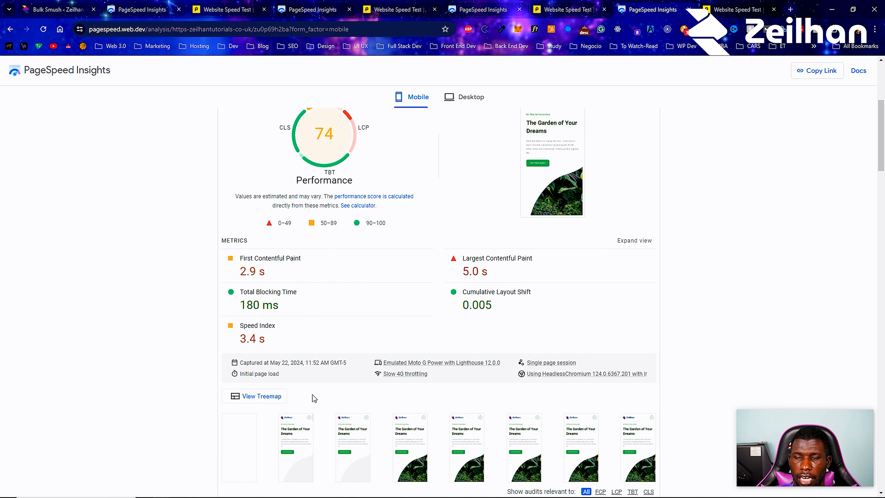
scroll(347, 372, down, 9)
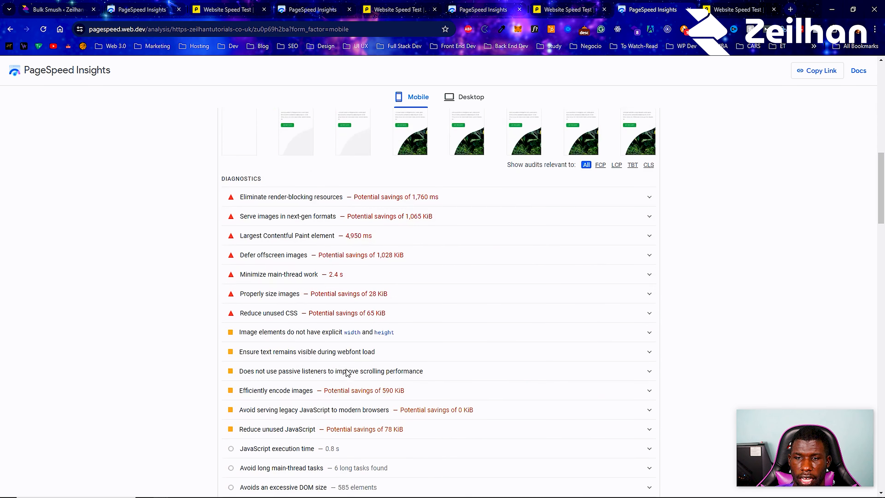
Check the earlier PageSpeed Insights report for desktop and mobile, and rerun the site's analysis in the latest report
key(ctrl+shift+Tab)
key(ctrl+shift+Tab)
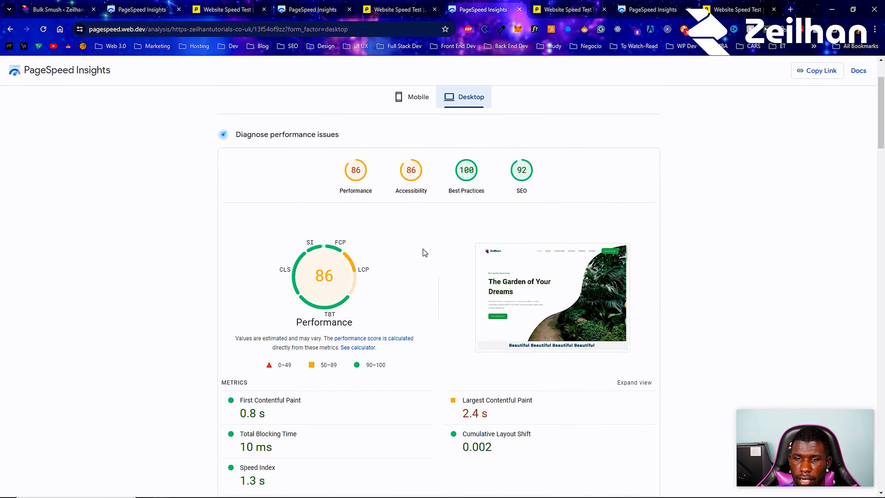
scroll(424, 252, down, 2)
click(420, 96)
scroll(420, 97, up, 5)
click(642, 134)
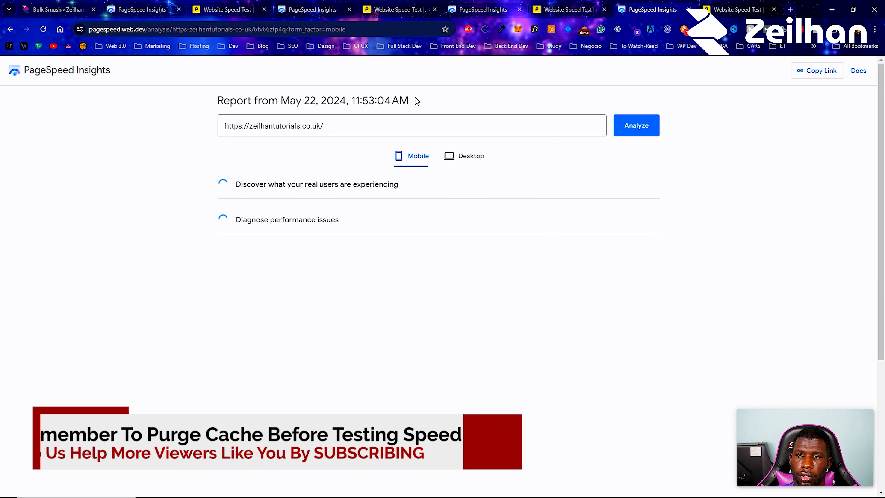
Return to the WordPress admin and purge all of the site's W3 Total Cache caches, repeating the purge once
click(56, 9)
click(242, 91)
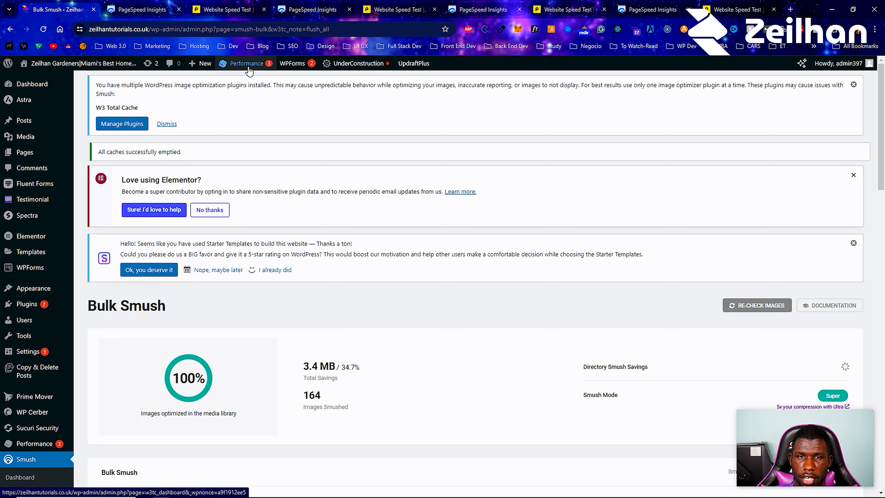
mouse_move(244, 82)
click(240, 92)
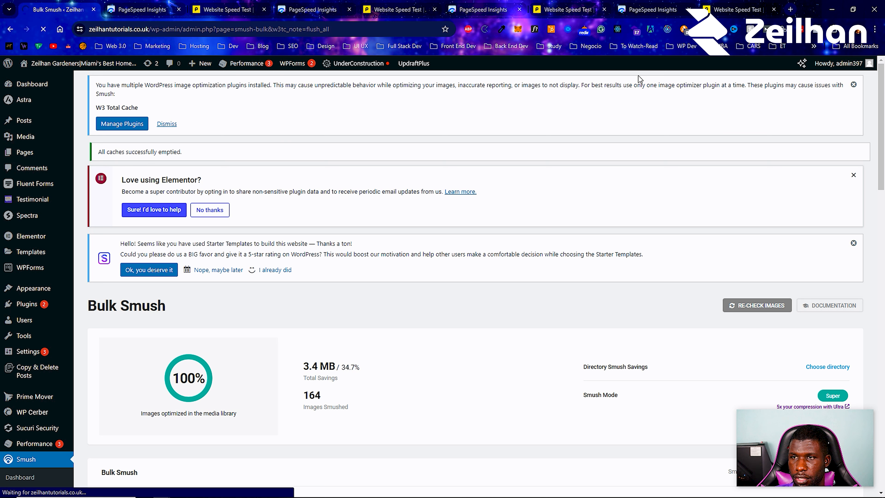
Examine the latest Pingdom results and compare them with the previous Pingdom test
click(727, 4)
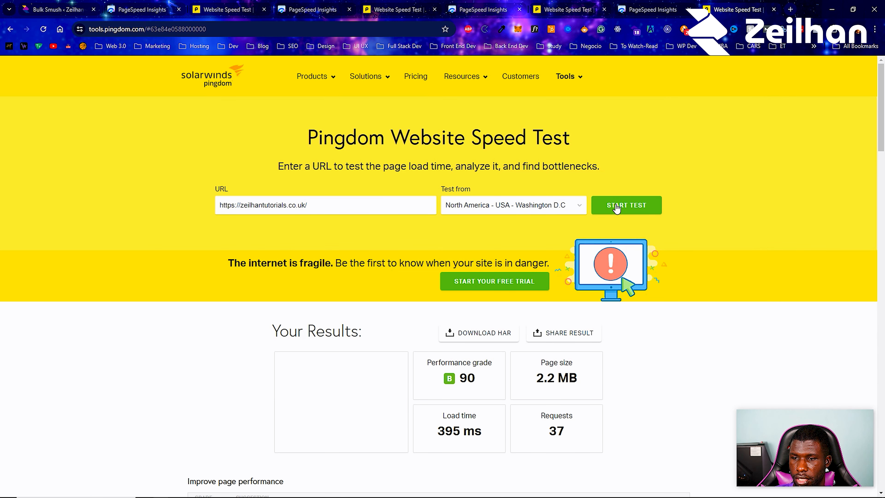
scroll(589, 279, down, 5)
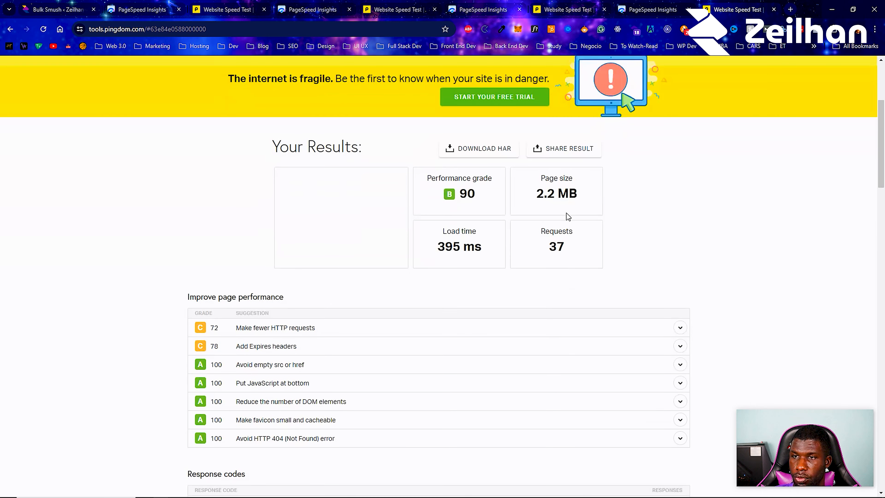
click(567, 7)
click(732, 8)
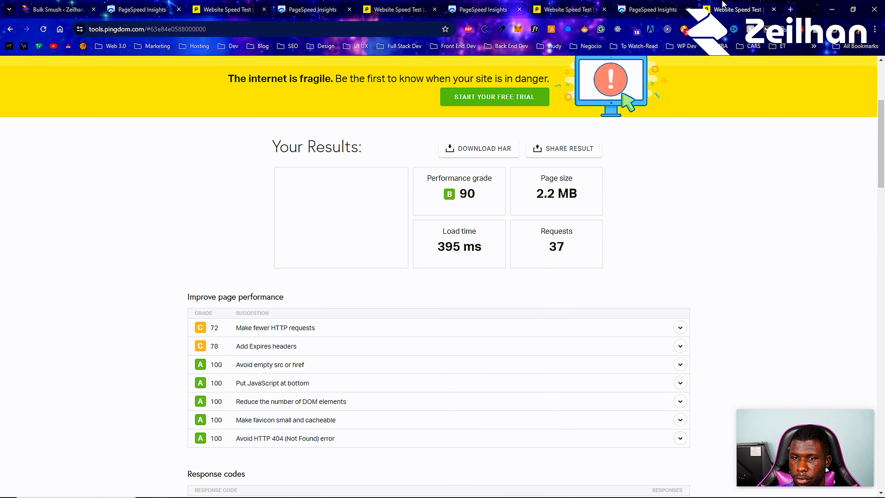
scroll(650, 141, up, 5)
click(626, 206)
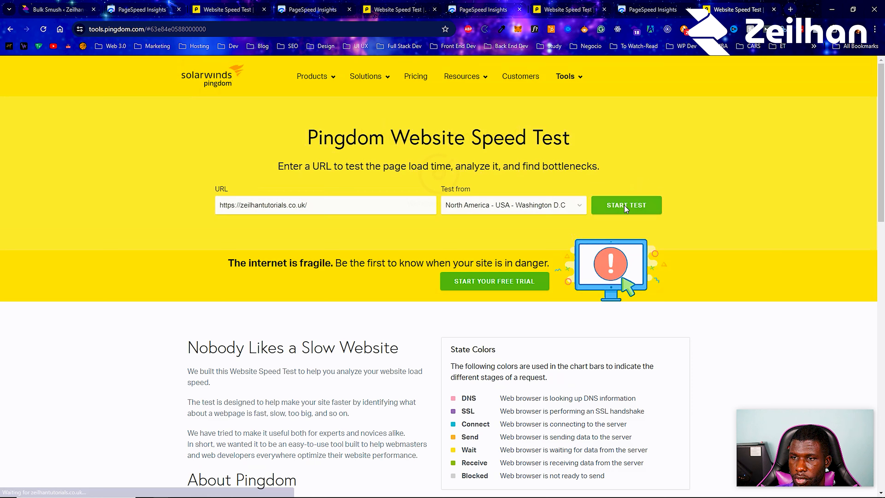
click(648, 9)
click(634, 127)
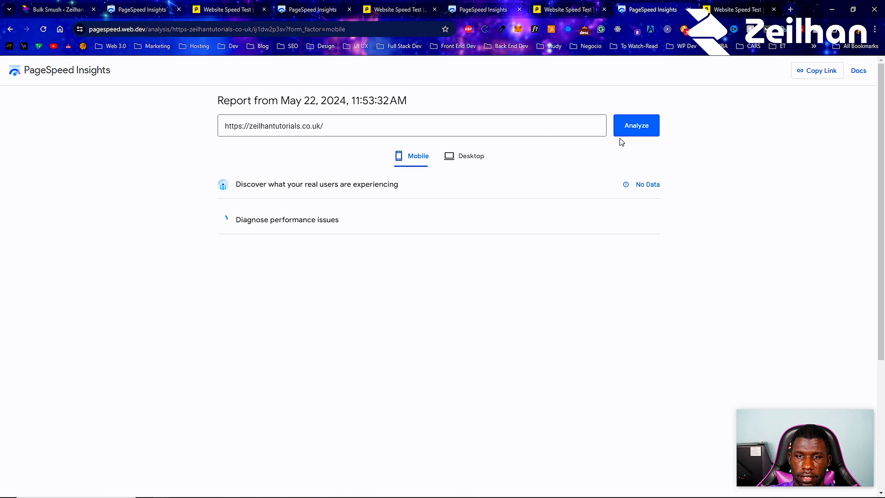
Examine the new Pingdom results for page size, load time and content size by type, and compare them with the earlier Pingdom test
key(ctrl+Tab)
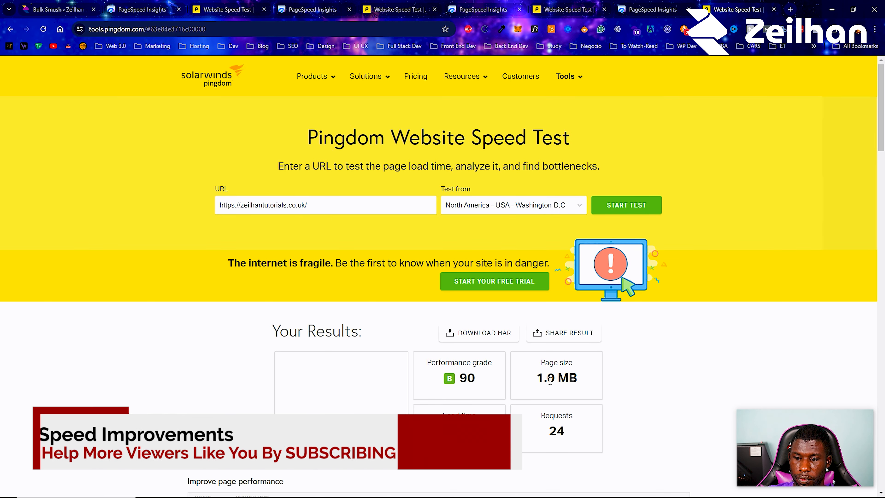
scroll(555, 370, down, 4)
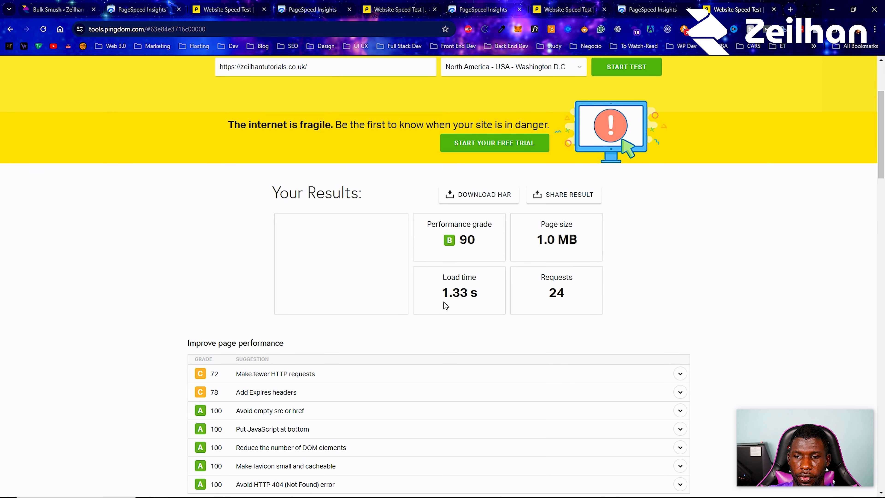
scroll(452, 298, down, 8)
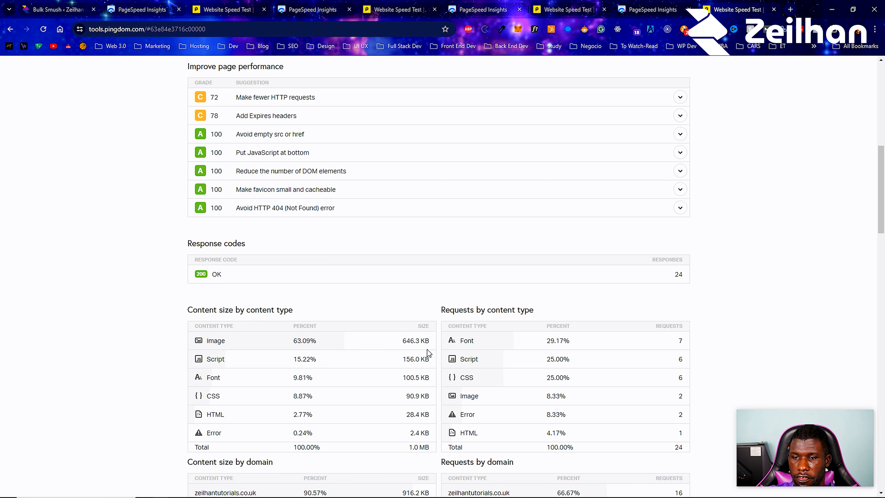
click(588, 7)
scroll(419, 298, down, 5)
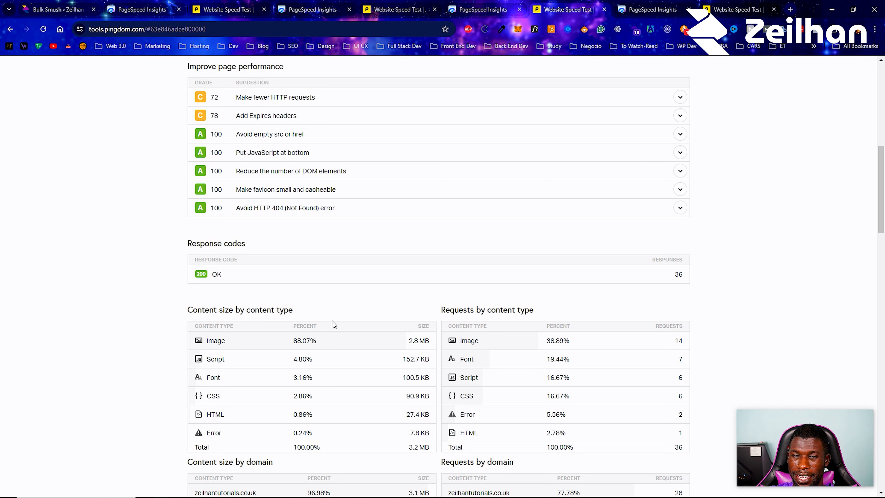
click(736, 8)
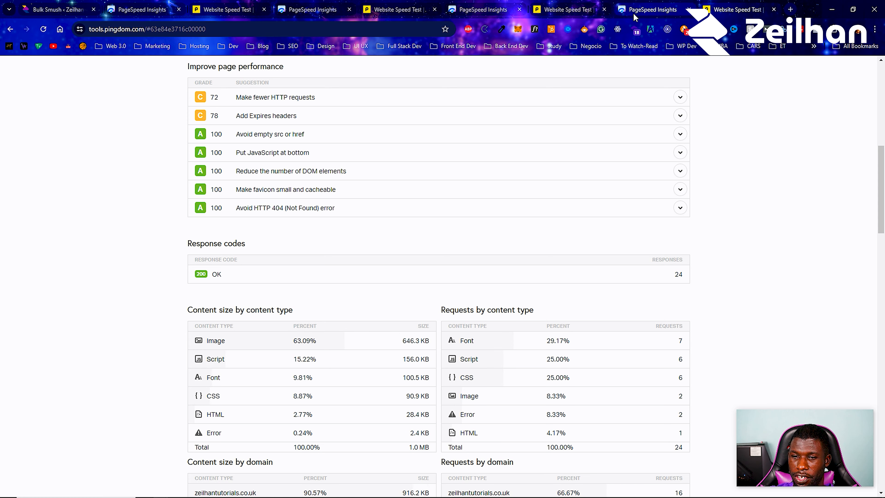
scroll(638, 140, up, 10)
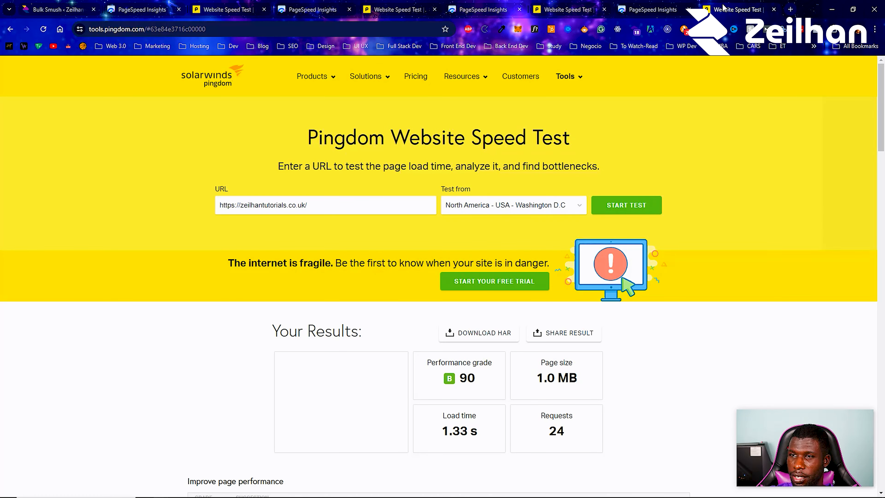
Examine the mobile performance score and metrics in the new PageSpeed Insights report
click(639, 4)
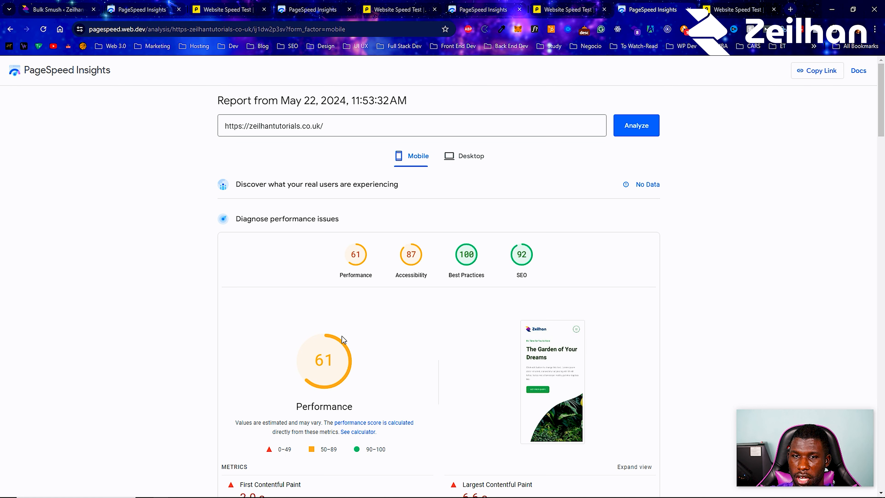
scroll(352, 332, down, 5)
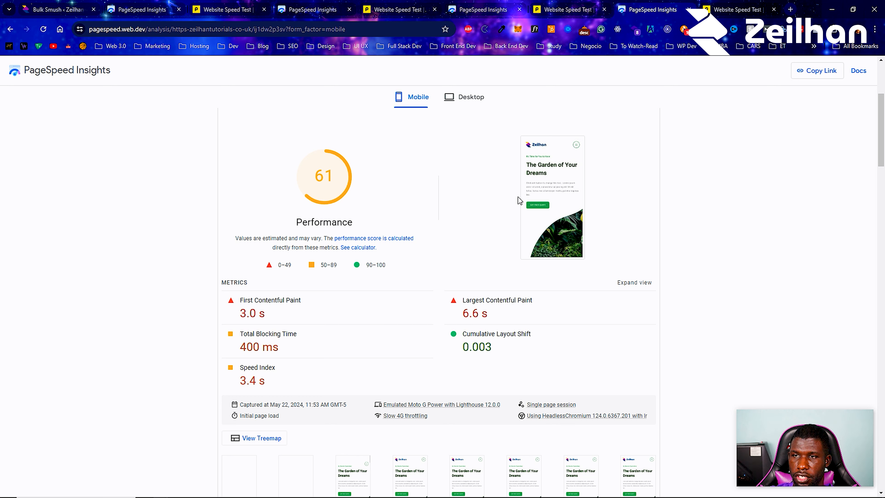
Compare the mobile performance score and metrics of the new PageSpeed Insights report with those of the earlier report
scroll(462, 196, down, 6)
scroll(459, 214, up, 2)
click(525, 6)
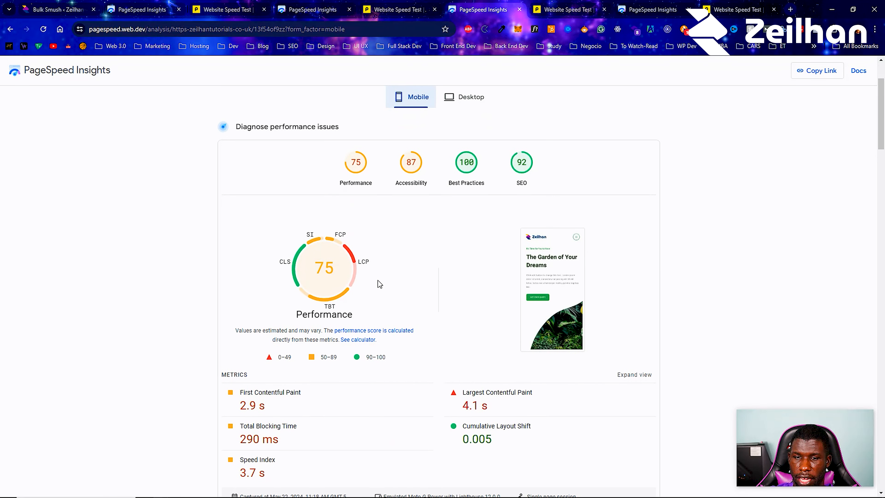
click(669, 6)
scroll(454, 197, up, 5)
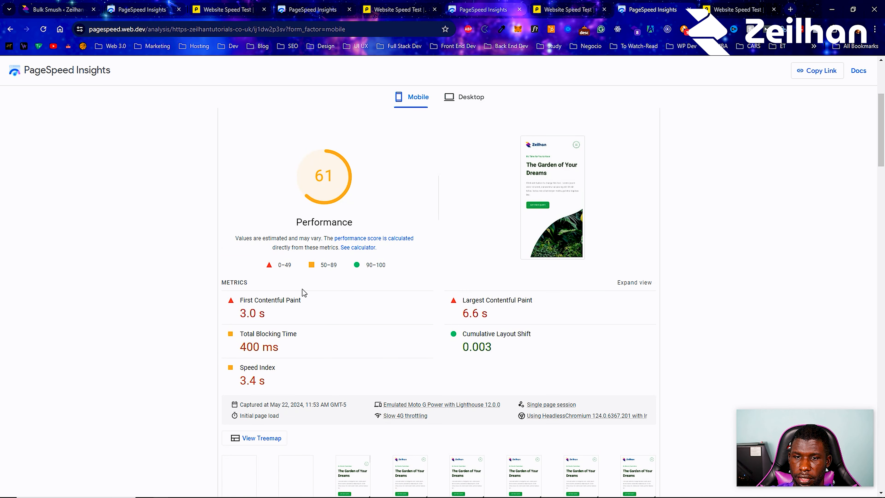
click(491, 9)
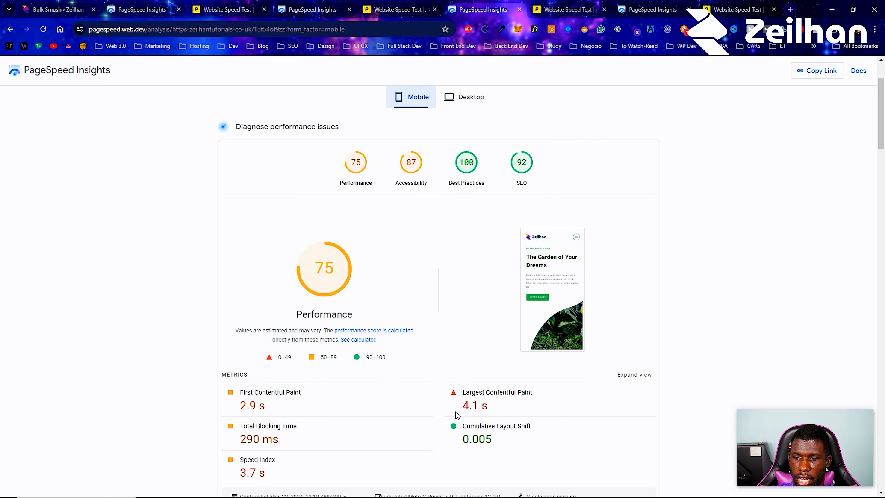
click(654, 9)
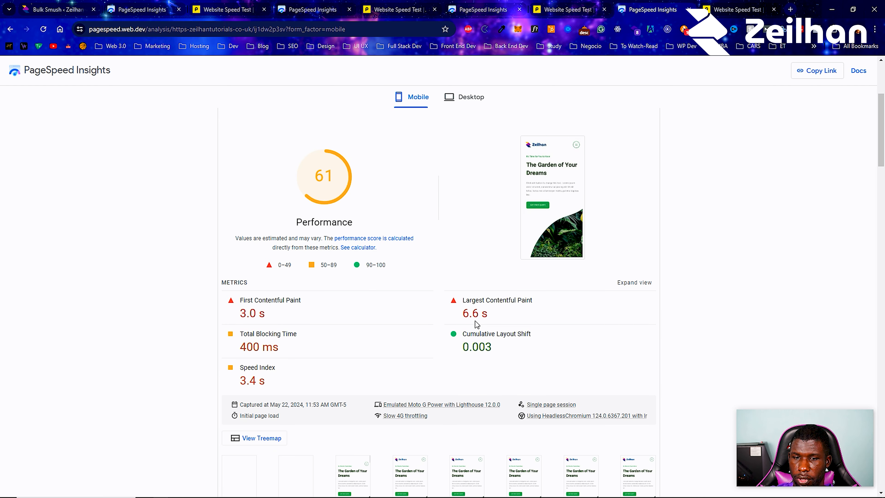
Compare the desktop scores and metrics of the new and earlier PageSpeed Insights reports, and return to the new report's mobile results
scroll(483, 227, up, 1)
click(473, 97)
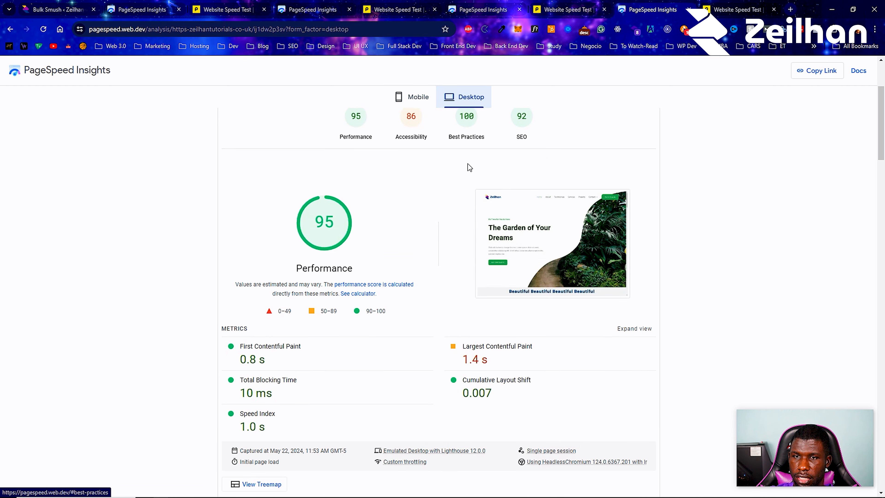
scroll(455, 264, up, 1)
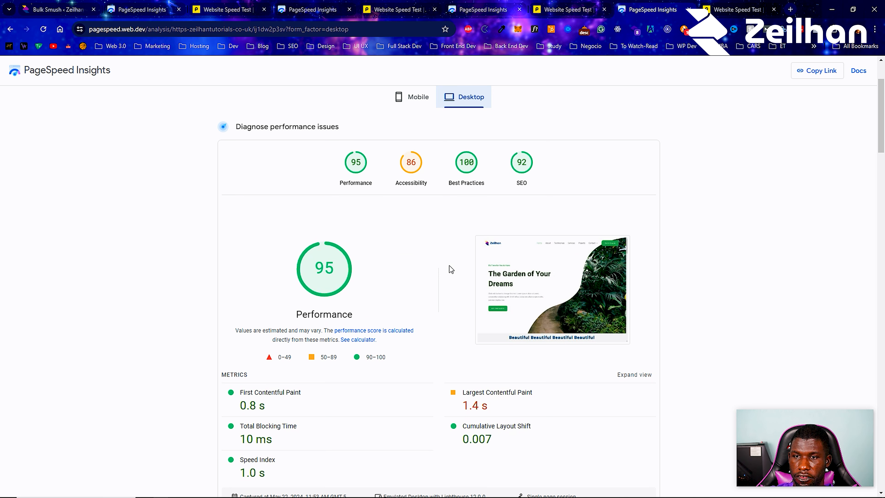
scroll(439, 276, down, 1)
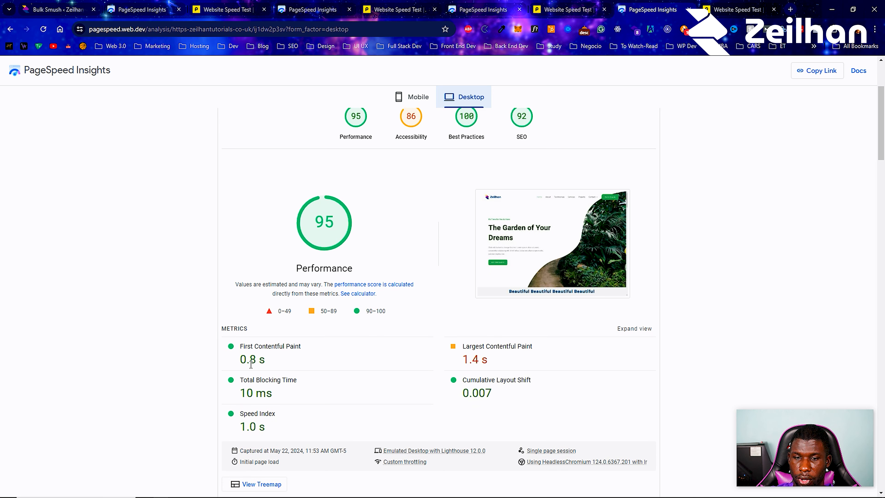
click(483, 9)
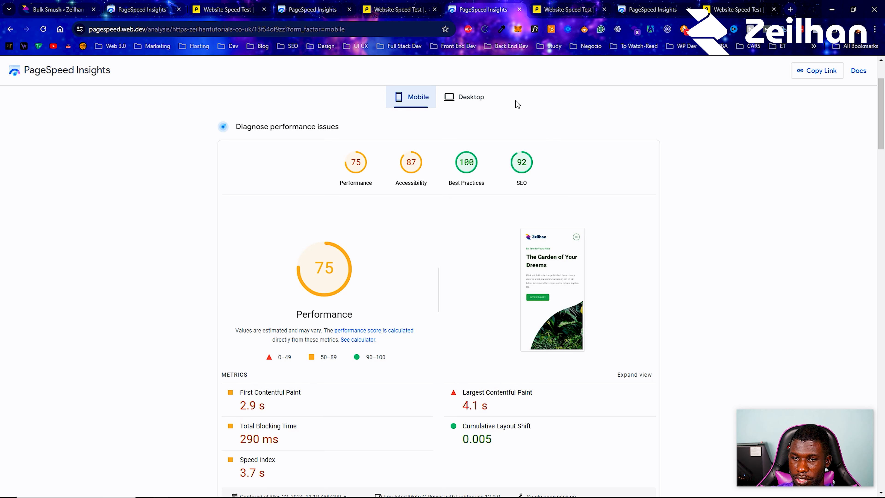
scroll(509, 105, down, 2)
click(483, 98)
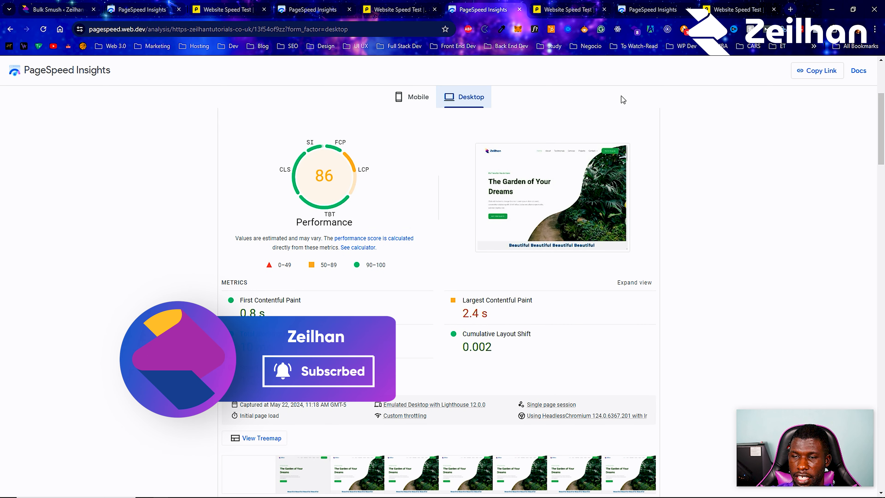
click(671, 4)
scroll(302, 401, up, 4)
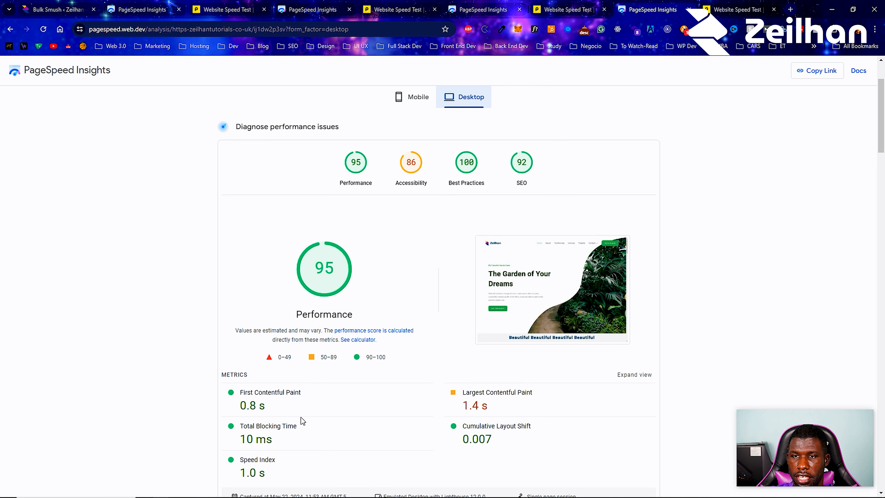
click(405, 164)
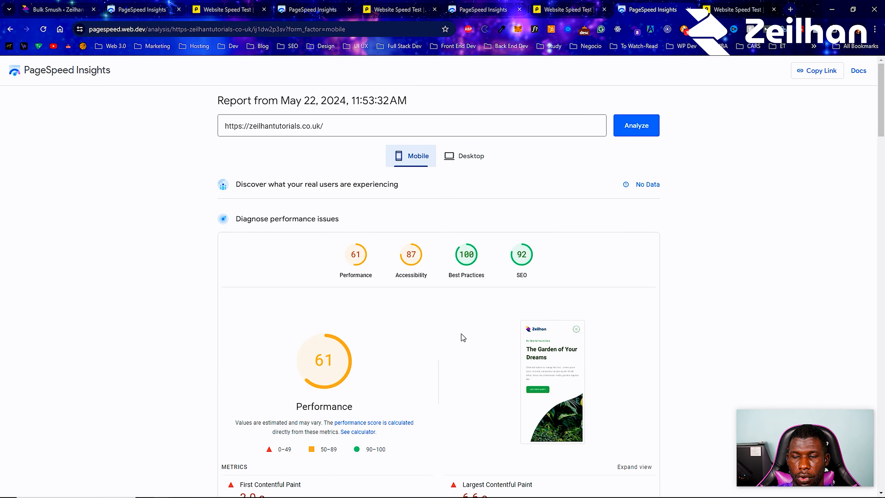
scroll(463, 337, down, 1)
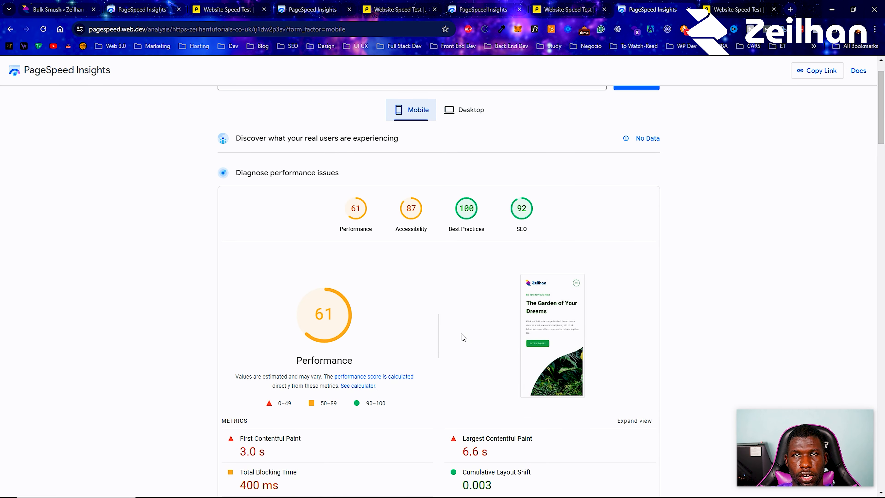